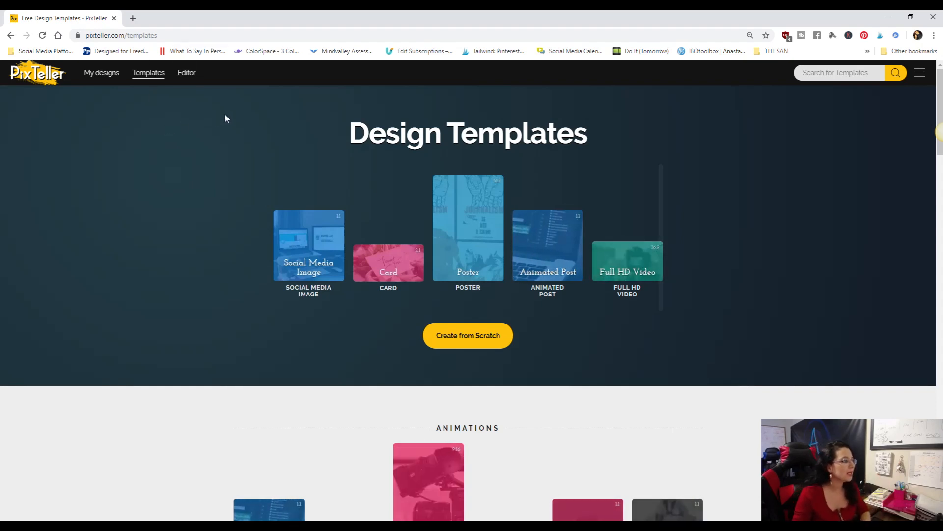
- Search the design templates for "pinterest" and browse the matching pin layouts
{"action": "left_click", "coordinate": [819, 72]}
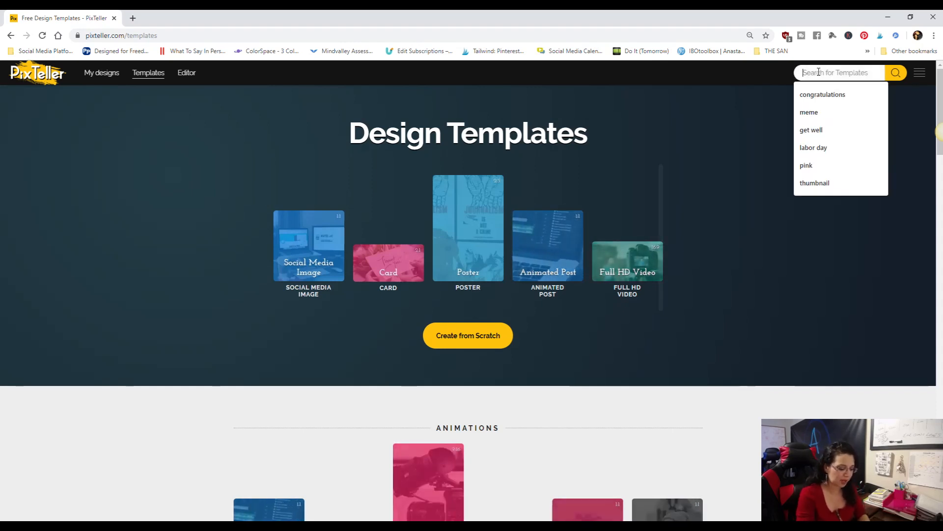
{"action": "type", "text": "pintere"}
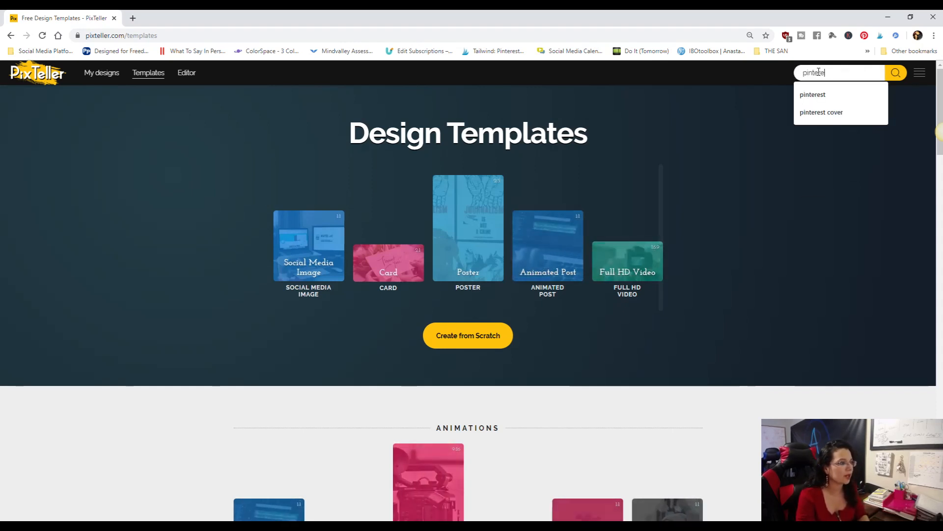
{"action": "type", "text": "st"}
{"action": "key", "text": "Return"}
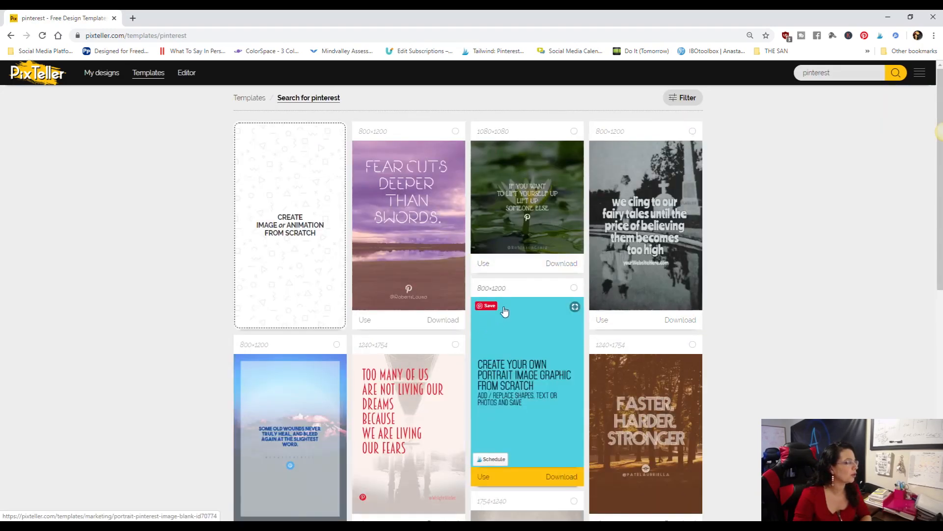
{"action": "scroll", "coordinate": [554, 293], "scroll_direction": "down", "scroll_amount": 3}
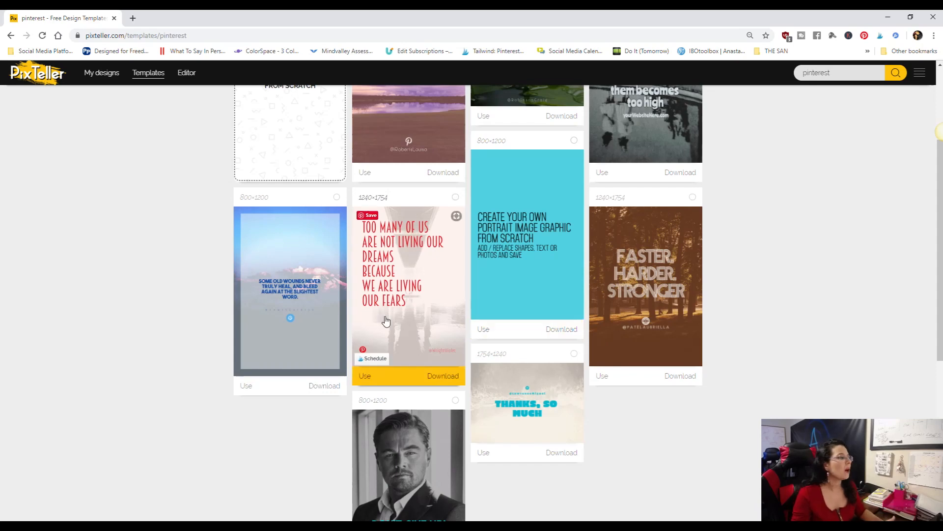
{"action": "scroll", "coordinate": [304, 290], "scroll_direction": "down", "scroll_amount": 4}
{"action": "scroll", "coordinate": [297, 241], "scroll_direction": "up", "scroll_amount": 4}
{"action": "scroll", "coordinate": [297, 241], "scroll_direction": "up", "scroll_amount": 3}
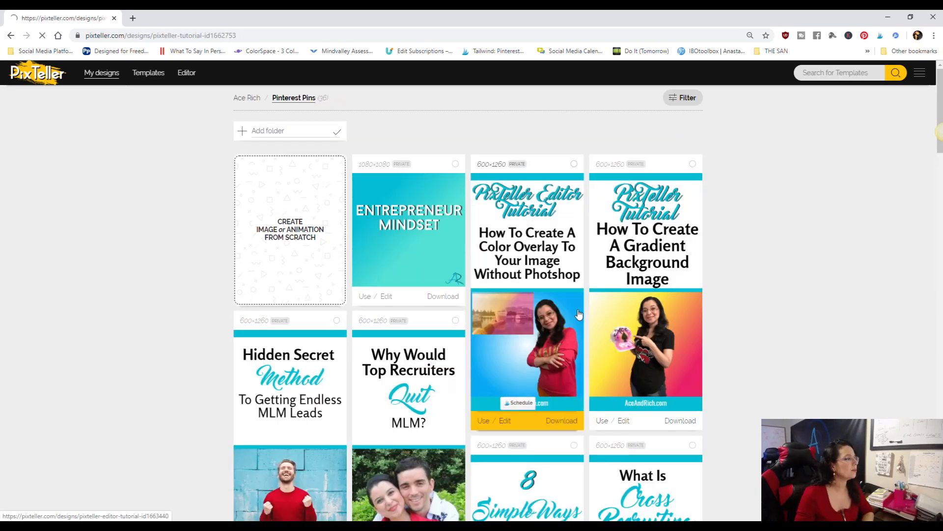
- Open the "How To Create A Gradient Background Image" pin from the Pinterest Pins folder and use its image in the editor
{"action": "left_click", "coordinate": [644, 206]}
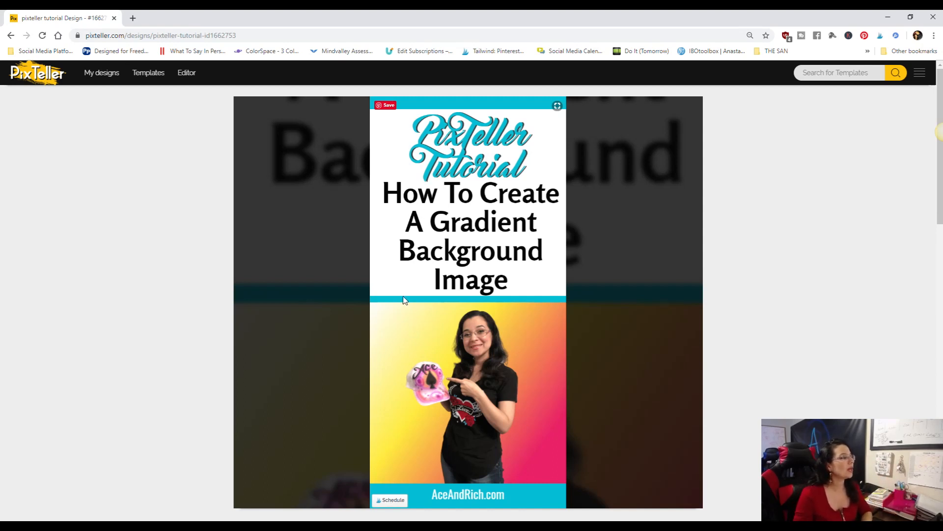
{"action": "scroll", "coordinate": [423, 282], "scroll_direction": "down", "scroll_amount": 1}
{"action": "scroll", "coordinate": [422, 281], "scroll_direction": "down", "scroll_amount": 3}
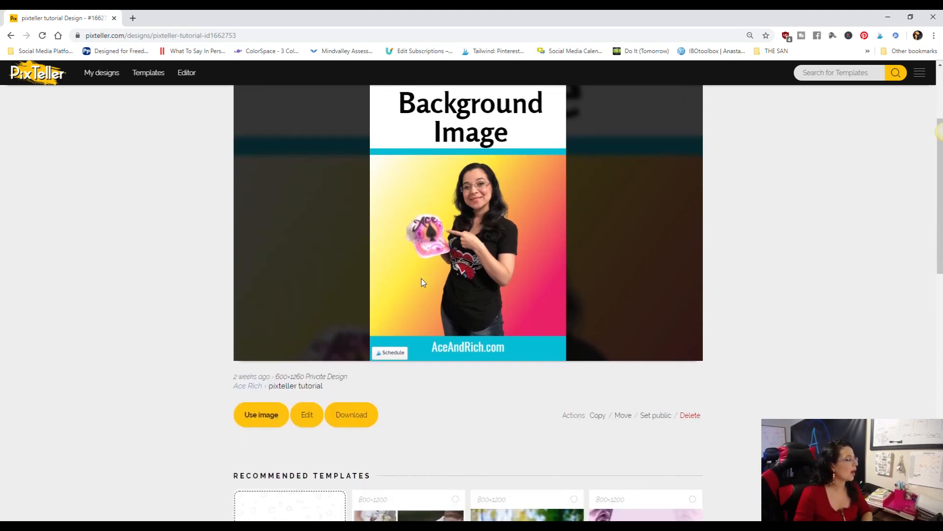
{"action": "left_click", "coordinate": [260, 415]}
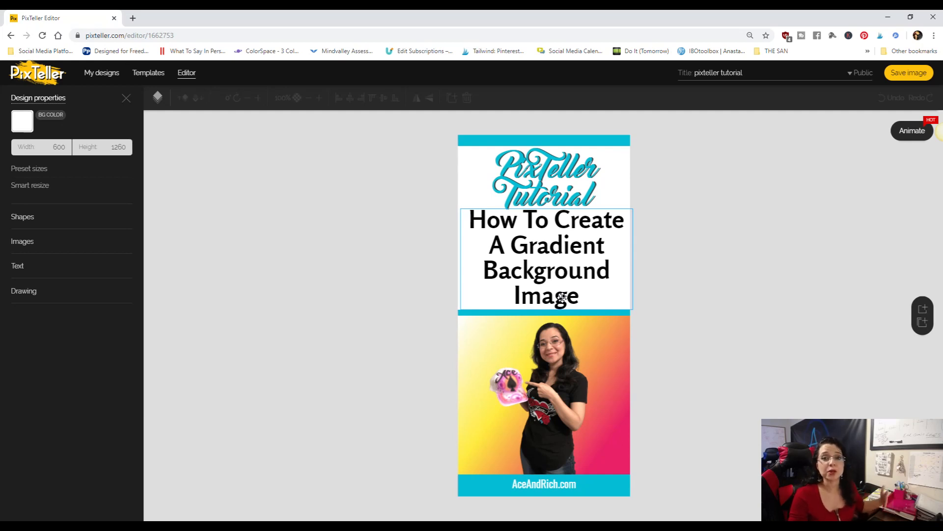
- Inspect the pin's colored bars, website text and title text to see how the layout is built
{"action": "left_click", "coordinate": [590, 141]}
{"action": "left_click", "coordinate": [521, 312]}
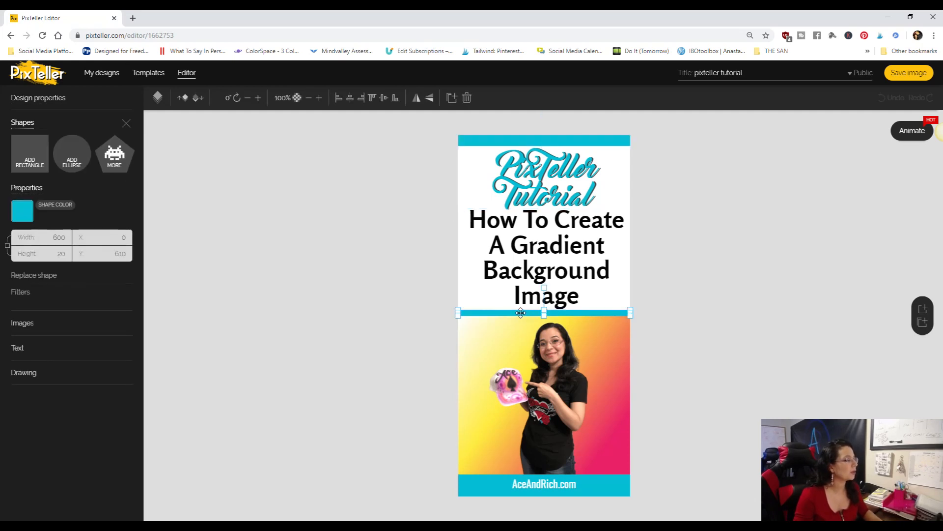
{"action": "left_click", "coordinate": [470, 491]}
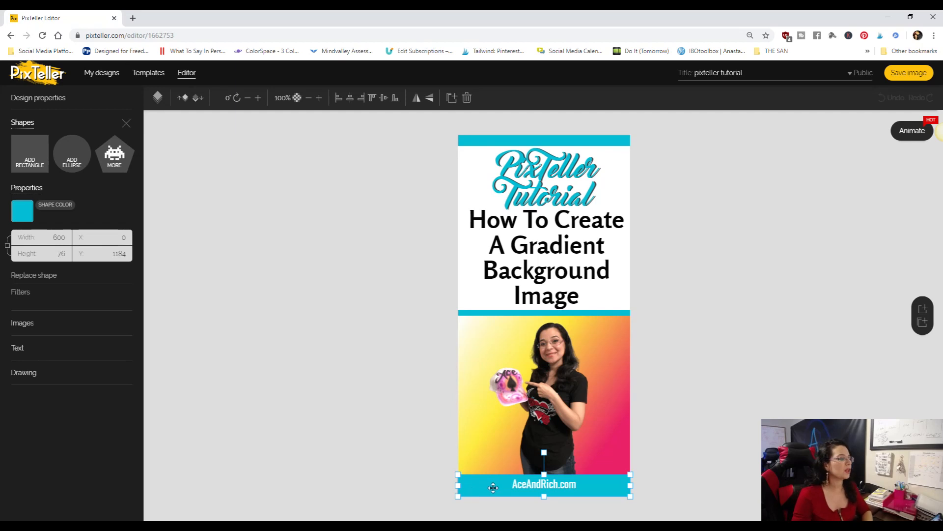
{"action": "left_click", "coordinate": [541, 487]}
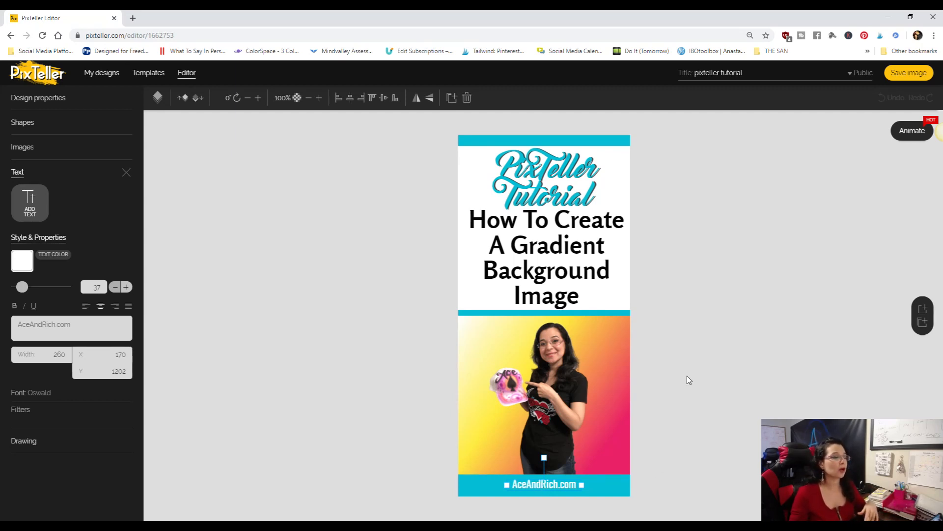
{"action": "left_click", "coordinate": [706, 319]}
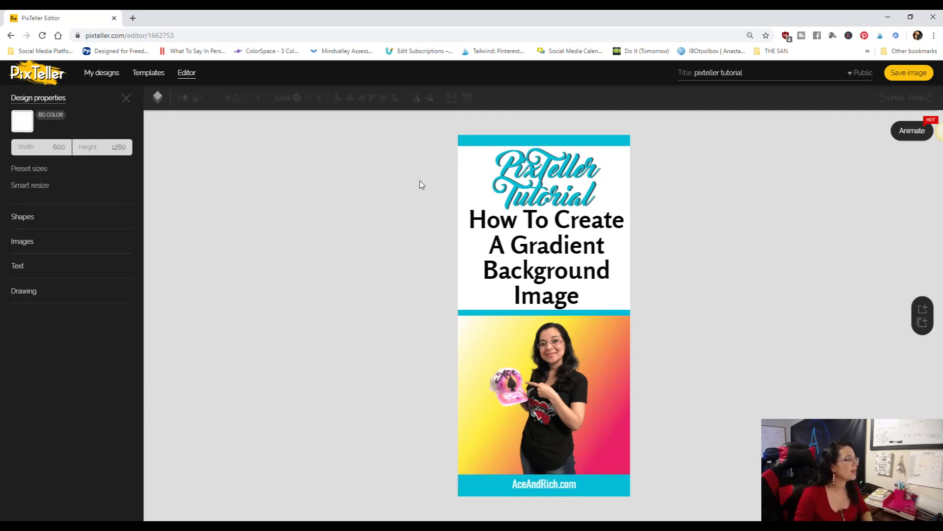
{"action": "left_click", "coordinate": [544, 178]}
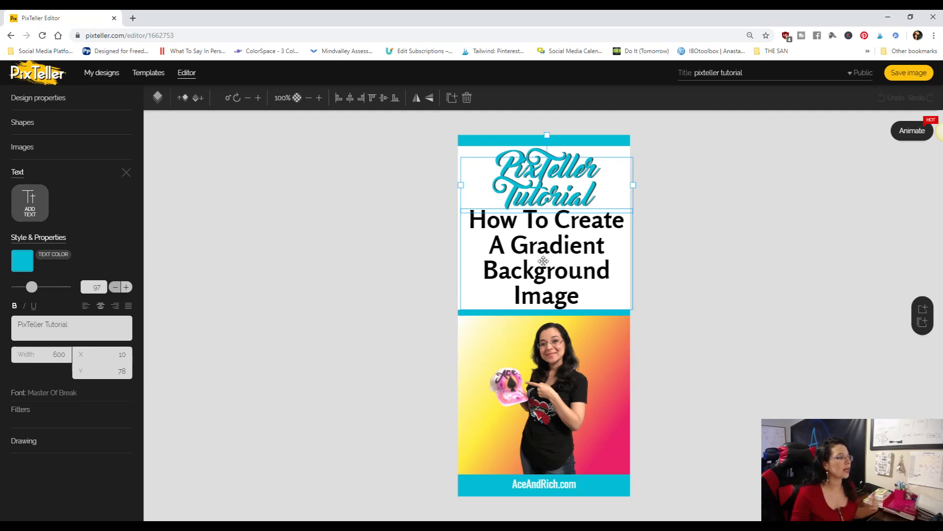
{"action": "left_click", "coordinate": [727, 246]}
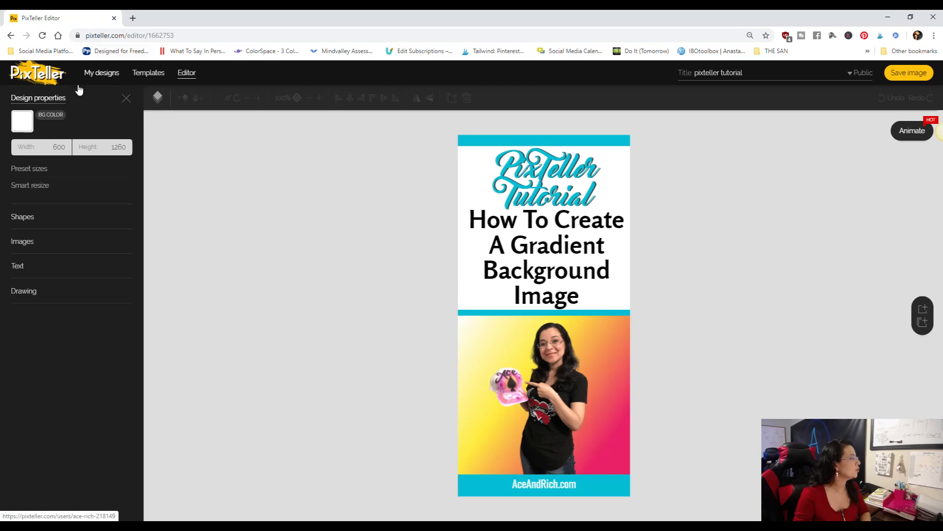
- Leave the existing pin without saving and create a blank design from scratch
{"action": "left_click", "coordinate": [36, 73]}
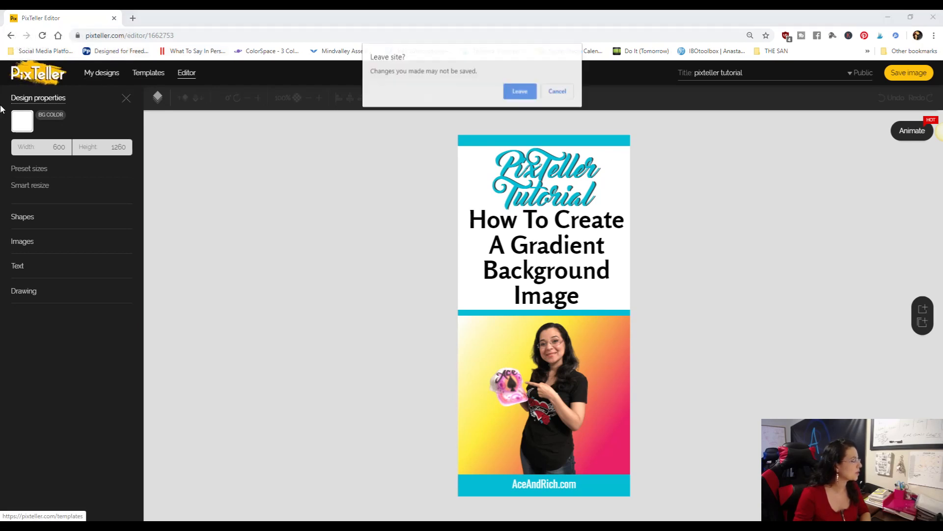
{"action": "left_click", "coordinate": [514, 93]}
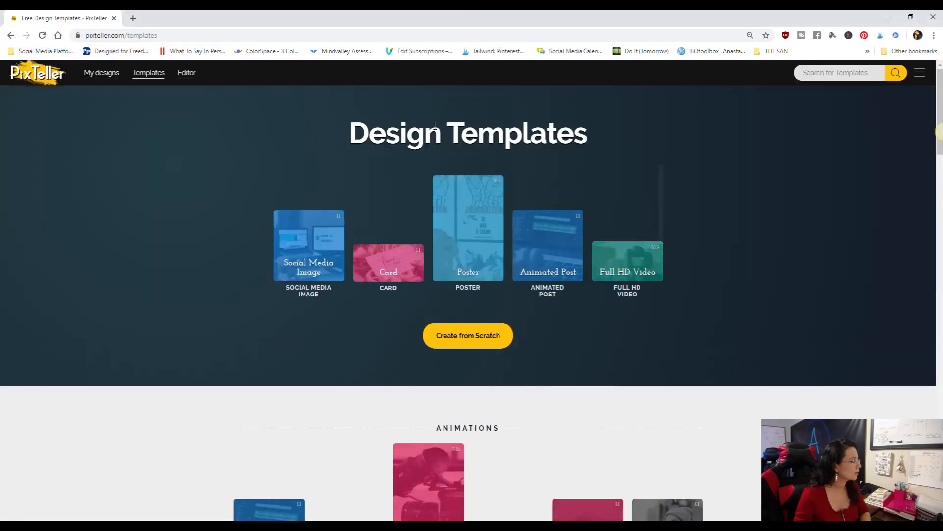
{"action": "left_click", "coordinate": [479, 336]}
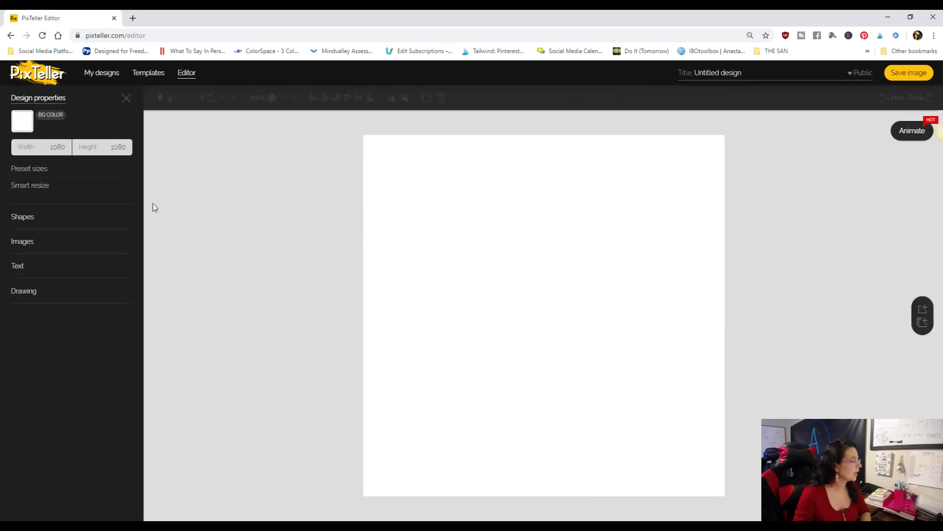
- Set the blank design's size to 600 wide by 1260 high
{"action": "double_click", "coordinate": [59, 147]}
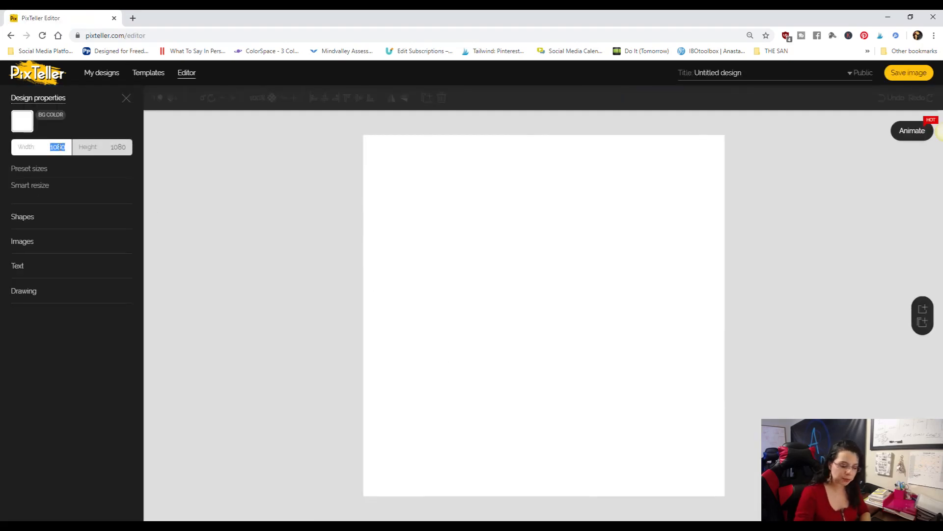
{"action": "type", "text": "6"}
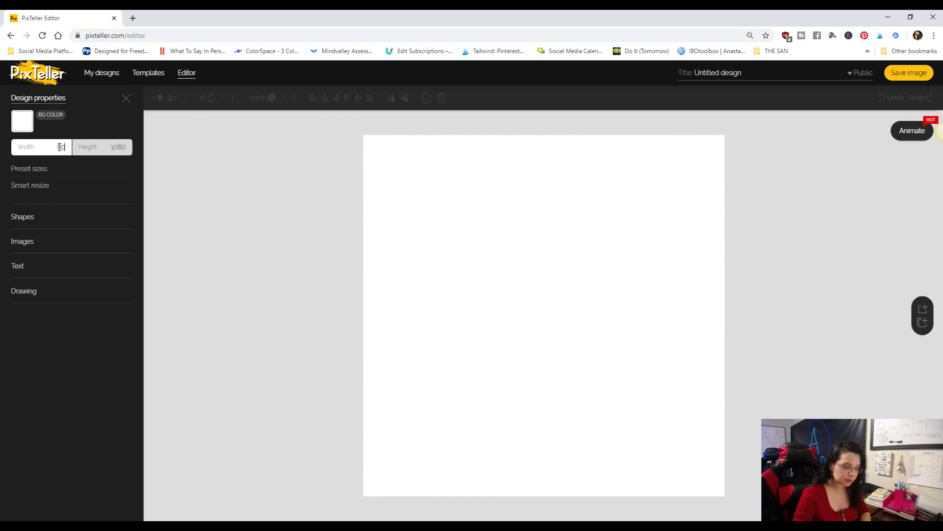
{"action": "type", "text": "00"}
{"action": "left_click", "coordinate": [118, 148]}
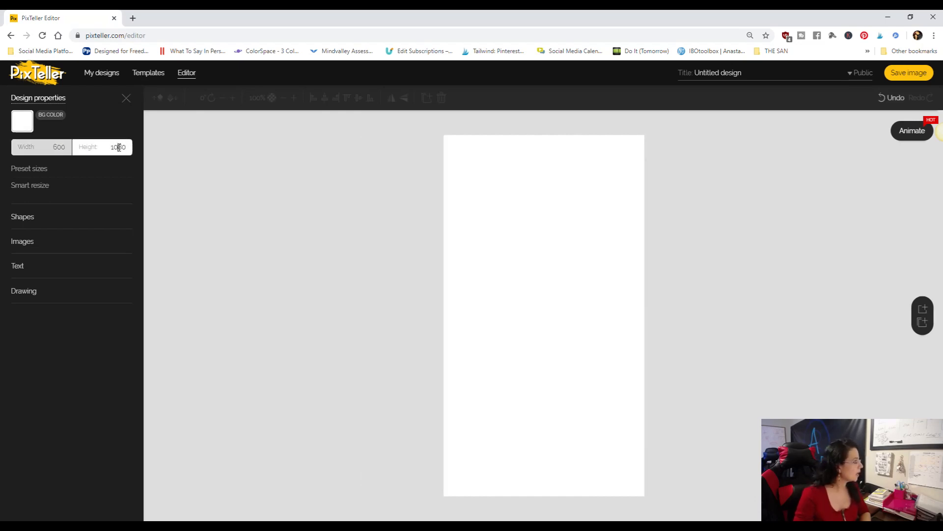
{"action": "double_click", "coordinate": [118, 148]}
{"action": "type", "text": "1"}
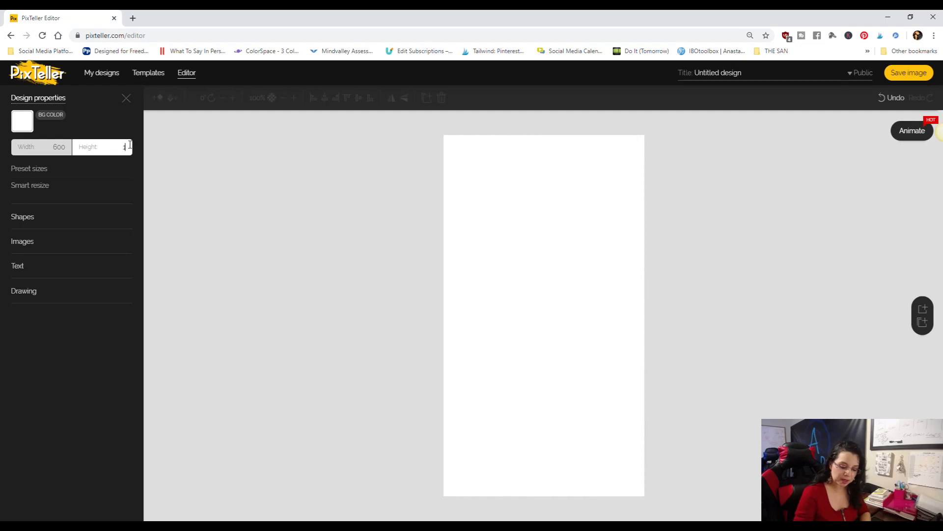
{"action": "left_click", "coordinate": [305, 273]}
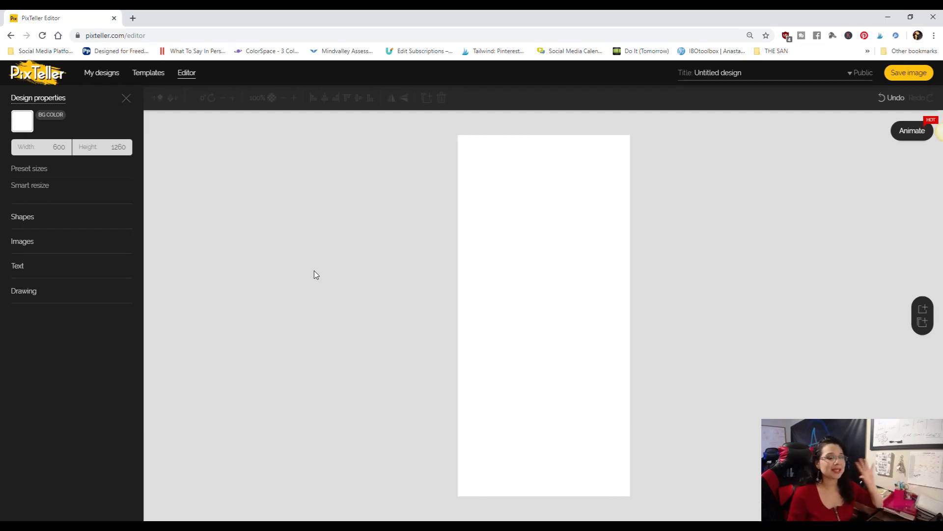
- Title the design "Pinterest Pin Template 1"
{"action": "left_click", "coordinate": [727, 75]}
{"action": "triple_click", "coordinate": [726, 74]}
{"action": "type", "text": "Pinterest Pin Template 1"}
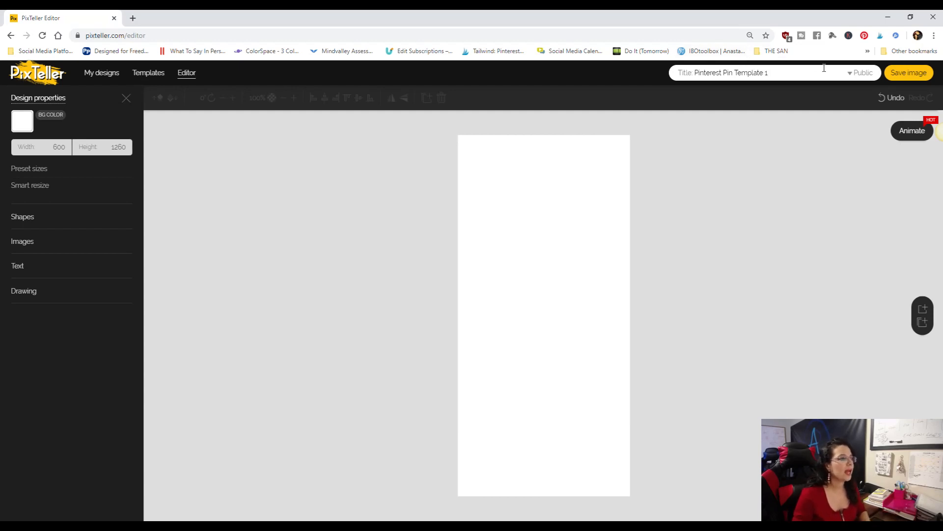
- Make the design private and save it
{"action": "left_click", "coordinate": [915, 78]}
{"action": "left_click", "coordinate": [878, 81]}
{"action": "left_click", "coordinate": [861, 111]}
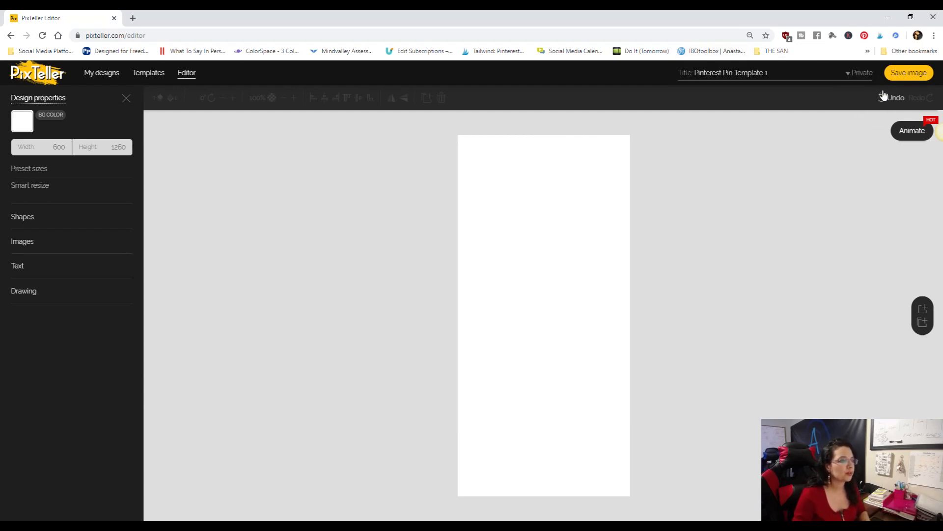
{"action": "left_click", "coordinate": [909, 74]}
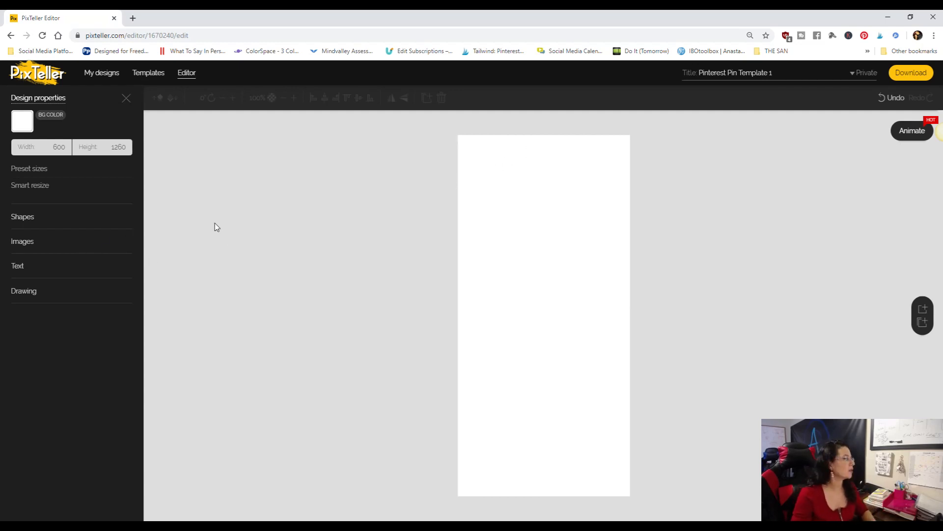
- Add a rectangle along the canvas's top edge and resize it into a full-width bar, 600 wide and about 35 high
{"action": "left_click", "coordinate": [21, 218]}
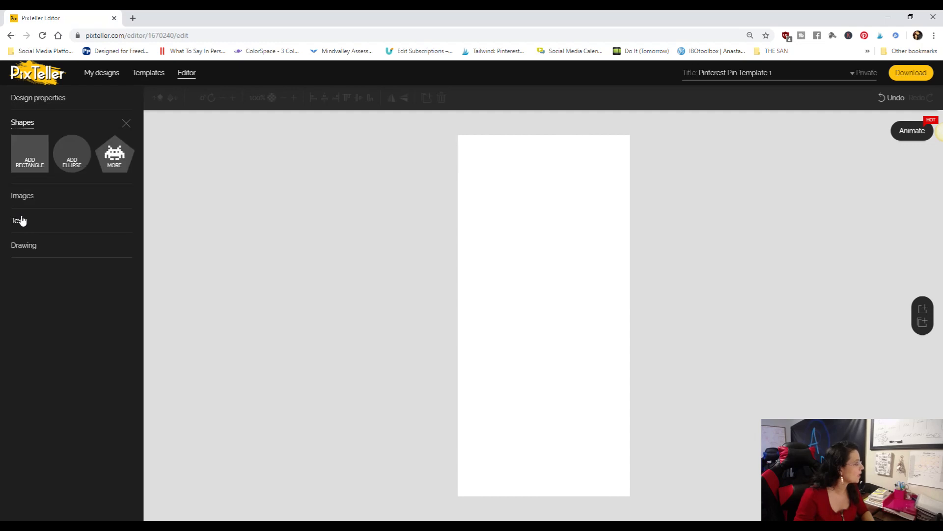
{"action": "left_click", "coordinate": [22, 151]}
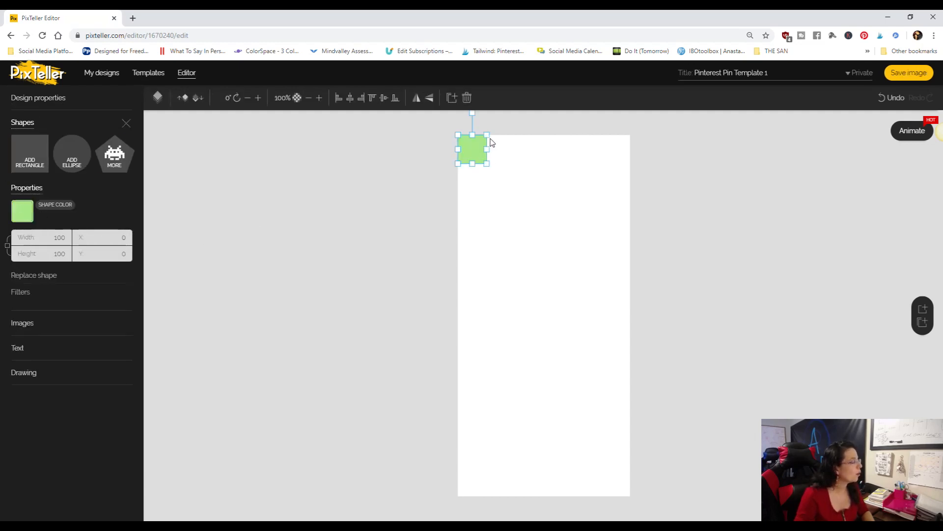
{"action": "left_click_drag", "start_coordinate": [487, 149], "coordinate": [631, 149]}
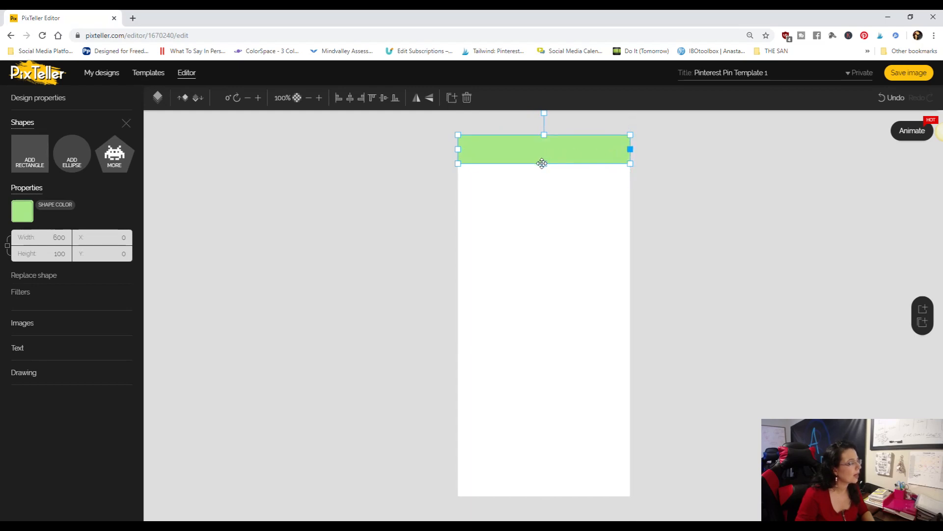
{"action": "left_click_drag", "start_coordinate": [542, 164], "coordinate": [546, 144]}
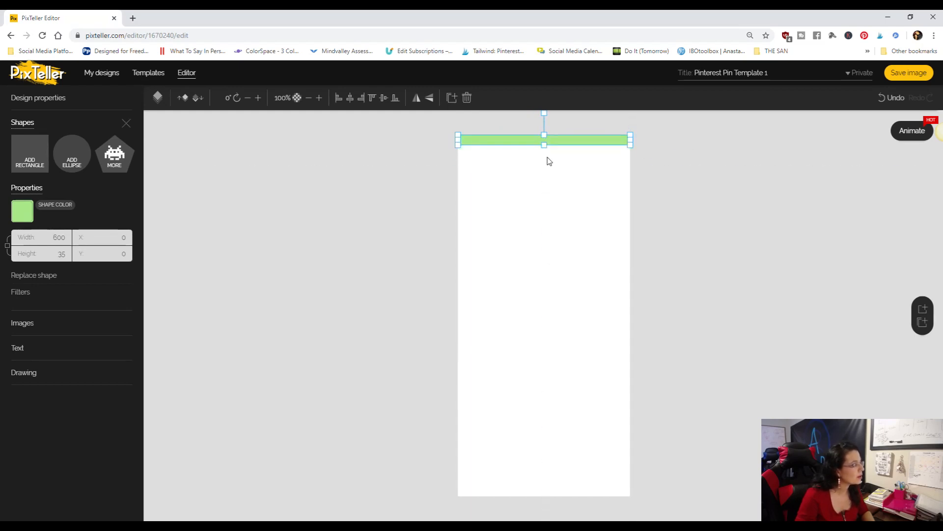
- Duplicate the top bar and place the copy across the canvas just above its middle, at X 0 and about Y 543
{"action": "right_click", "coordinate": [516, 141]}
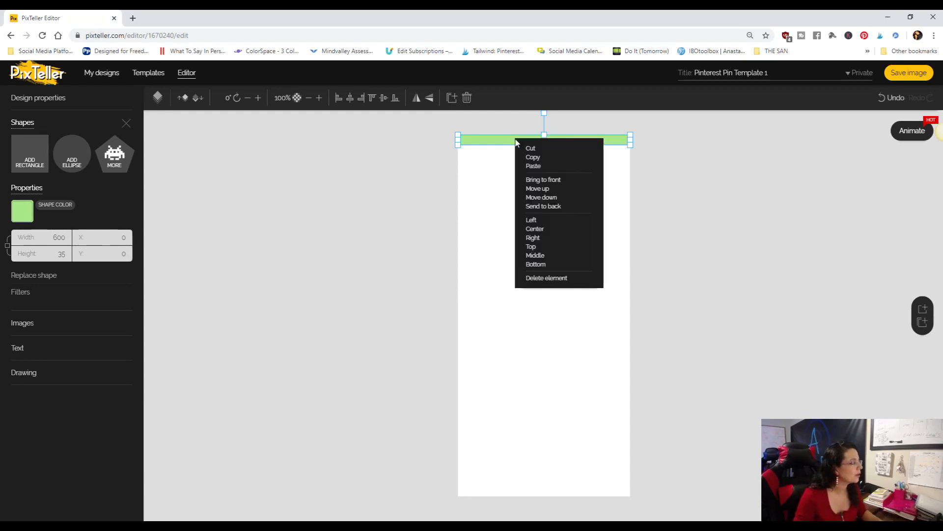
{"action": "left_click", "coordinate": [537, 158]}
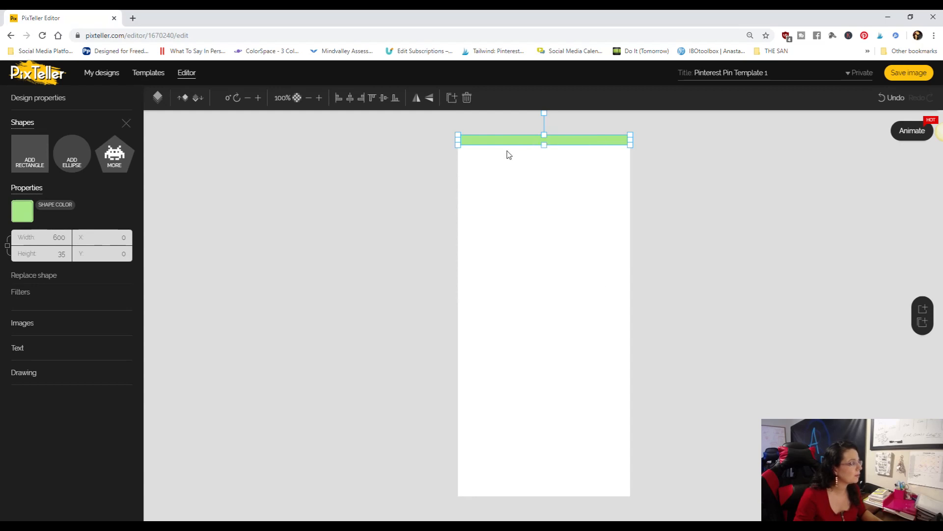
{"action": "right_click", "coordinate": [502, 167]}
{"action": "left_click", "coordinate": [527, 177]}
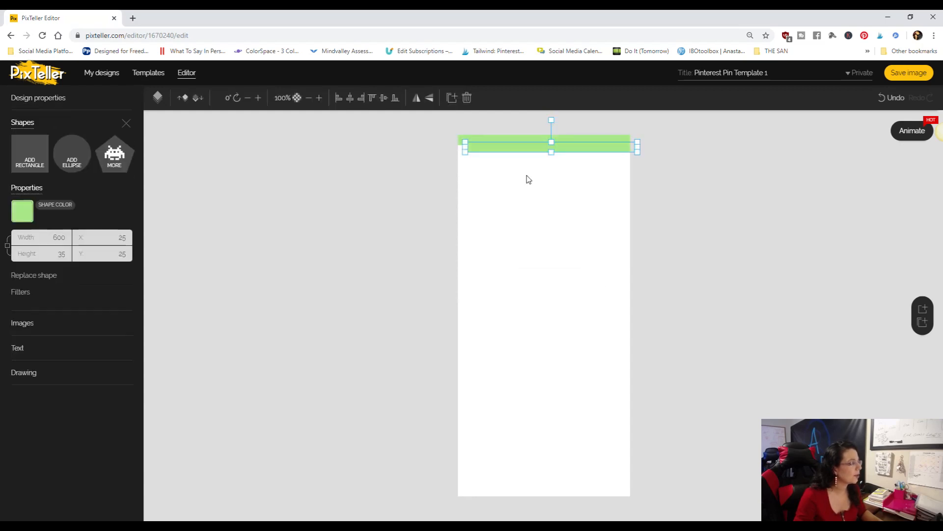
{"action": "left_click_drag", "start_coordinate": [534, 146], "coordinate": [526, 300]}
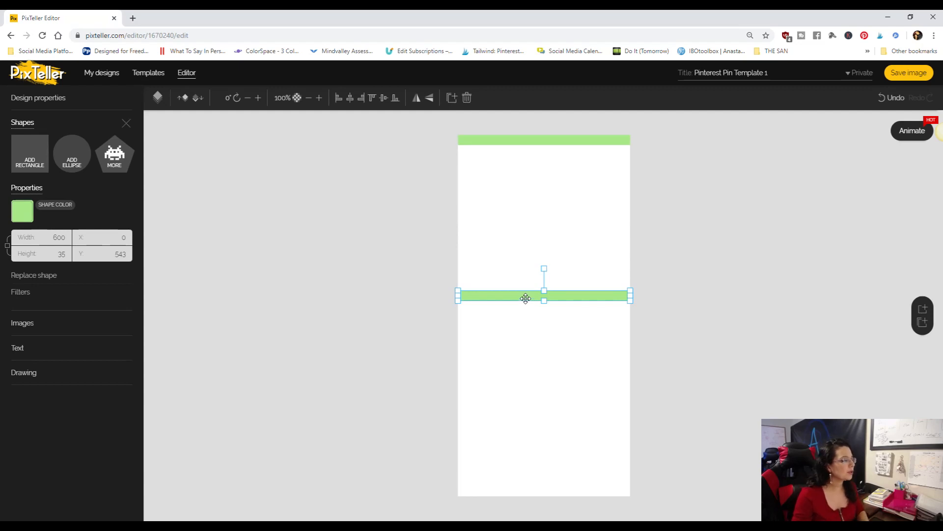
- Paste another copy of the bar and fit it along the canvas's bottom edge, about 69 high at Y 1191
{"action": "right_click", "coordinate": [529, 330]}
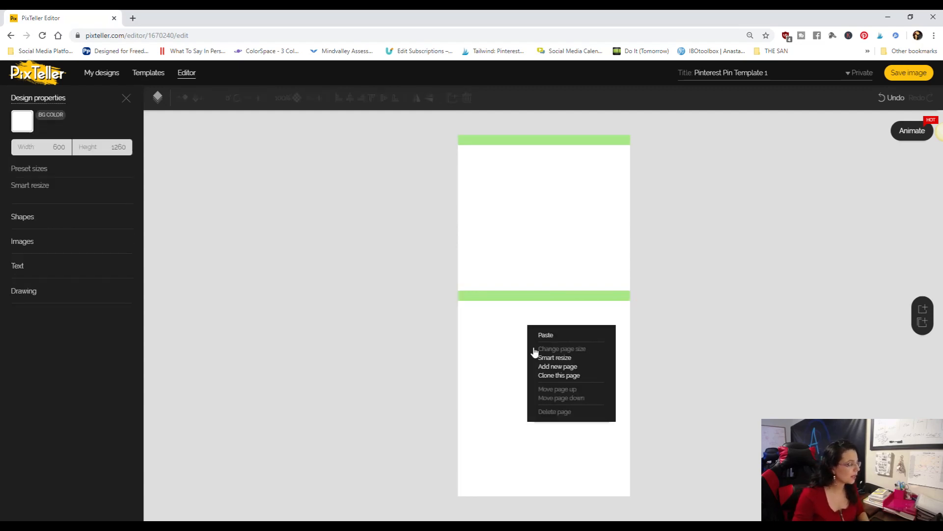
{"action": "left_click", "coordinate": [547, 334]}
{"action": "left_click_drag", "start_coordinate": [561, 143], "coordinate": [544, 476]}
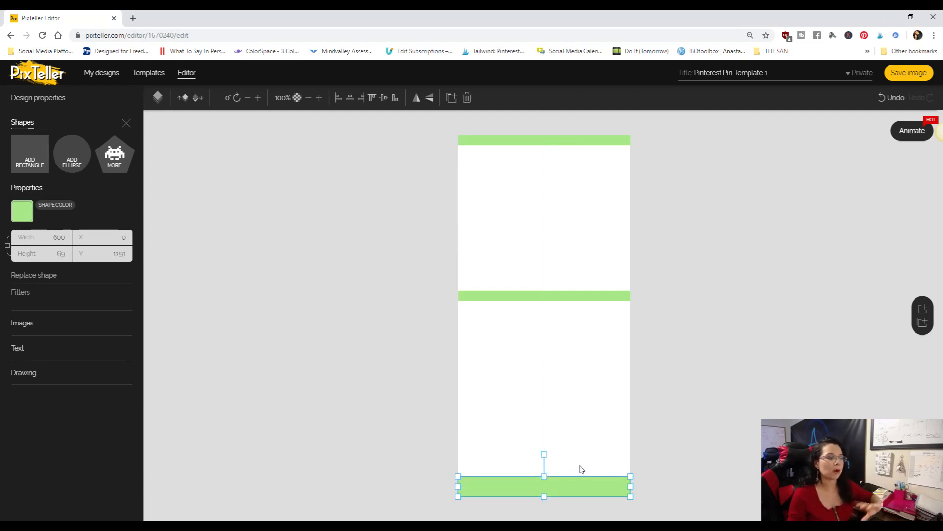
- Recolor the bar along the canvas's top edge to solid cyan #00BCD4
{"action": "left_click", "coordinate": [691, 348]}
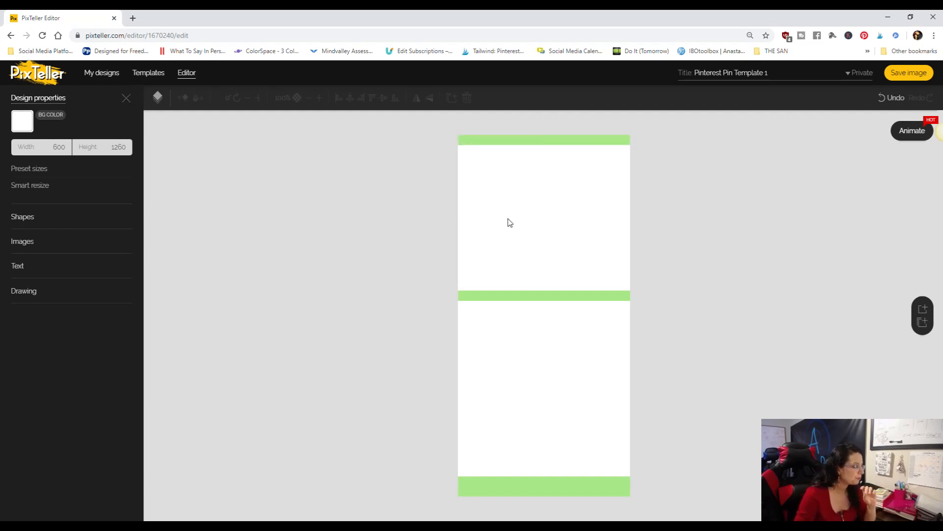
{"action": "left_click", "coordinate": [533, 141]}
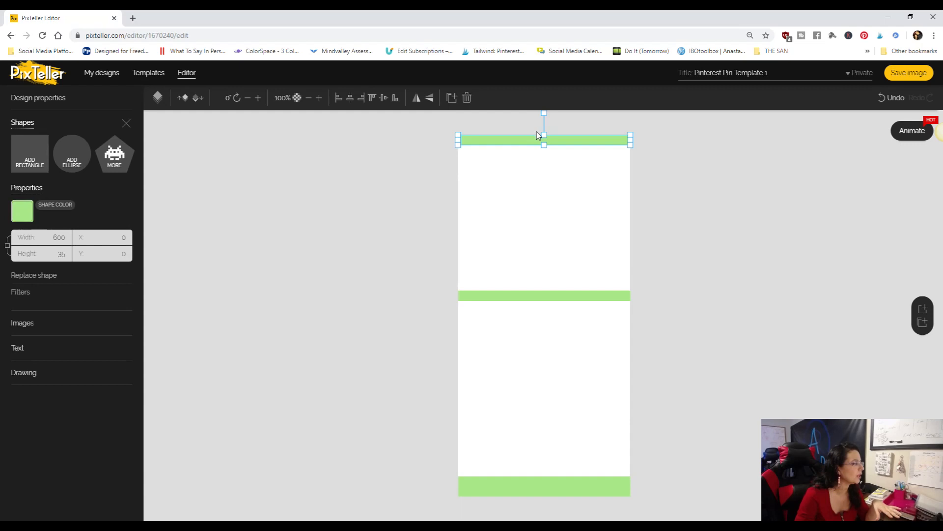
{"action": "left_click", "coordinate": [22, 216]}
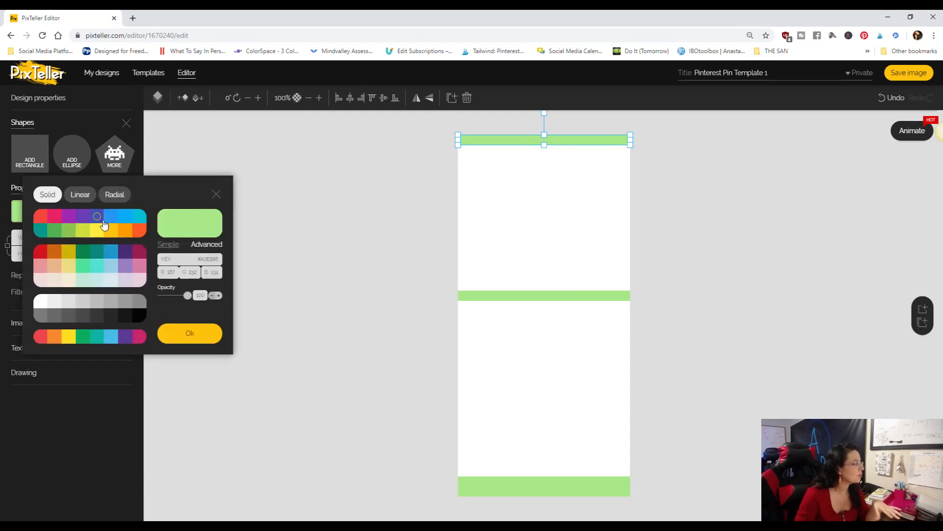
{"action": "left_click", "coordinate": [138, 217]}
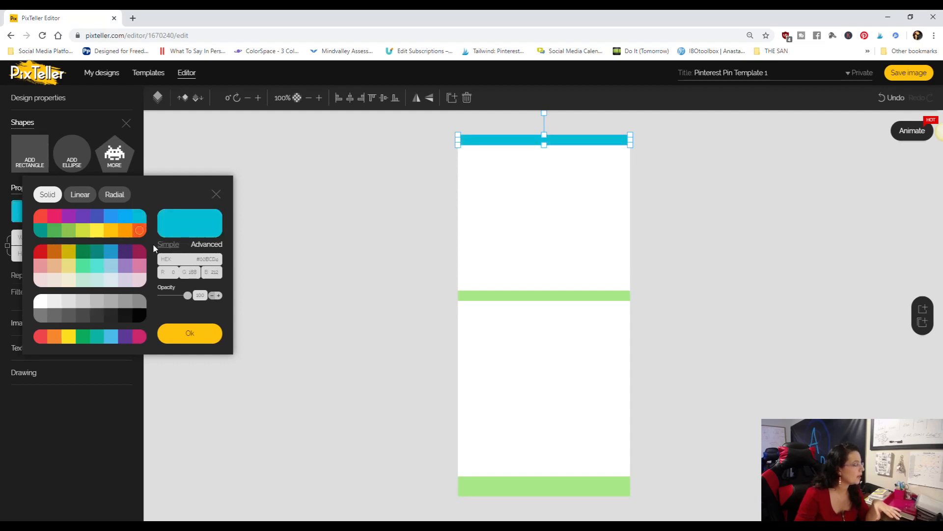
{"action": "left_click", "coordinate": [191, 339]}
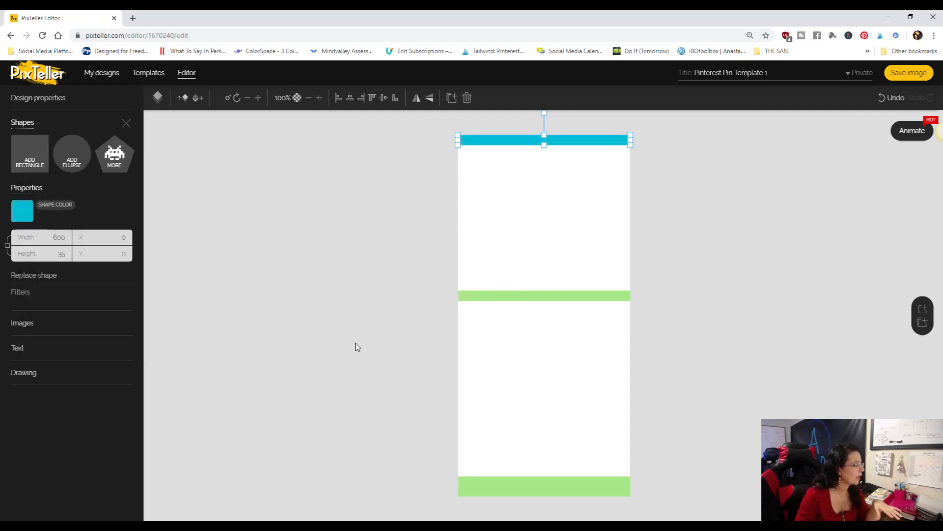
- Apply the top bar's solid cyan to the middle bar and the bar along the canvas's bottom edge
{"action": "left_click", "coordinate": [560, 294]}
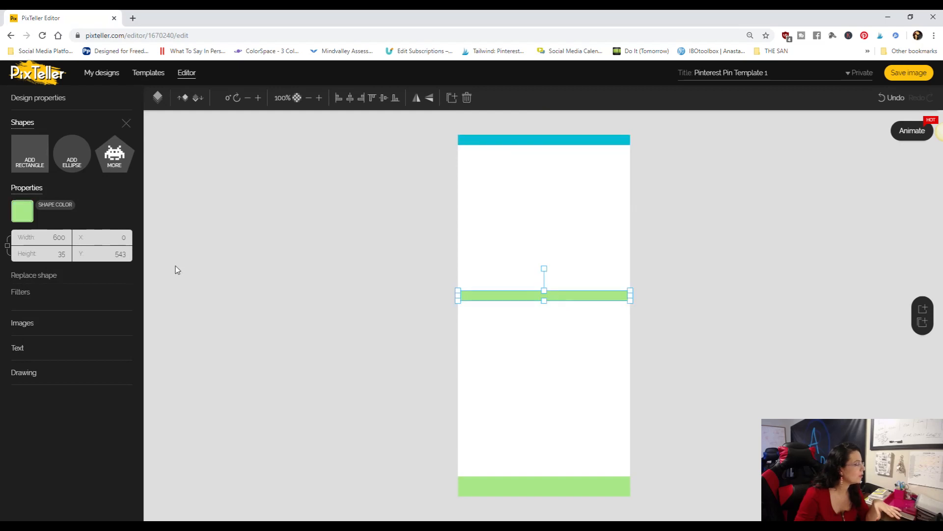
{"action": "left_click", "coordinate": [19, 220]}
{"action": "left_click", "coordinate": [139, 217]}
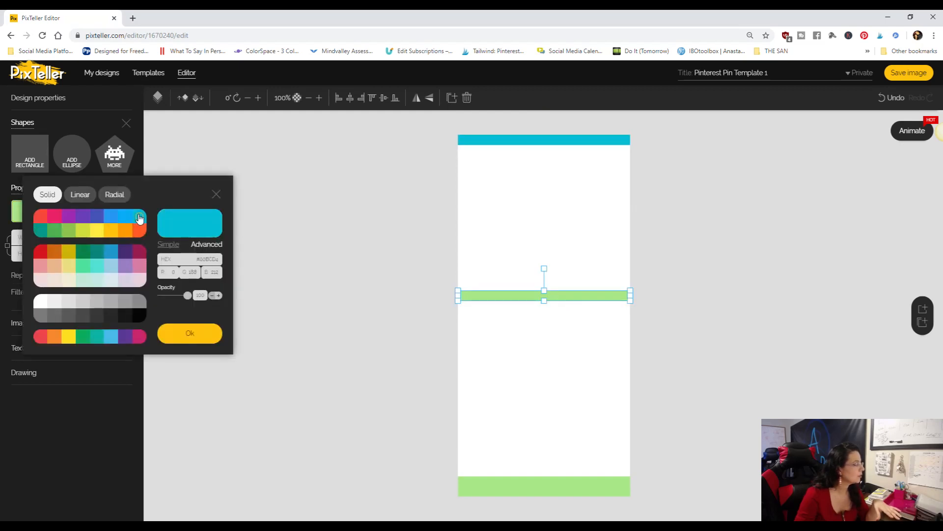
{"action": "left_click", "coordinate": [538, 487]}
{"action": "left_click", "coordinate": [25, 217]}
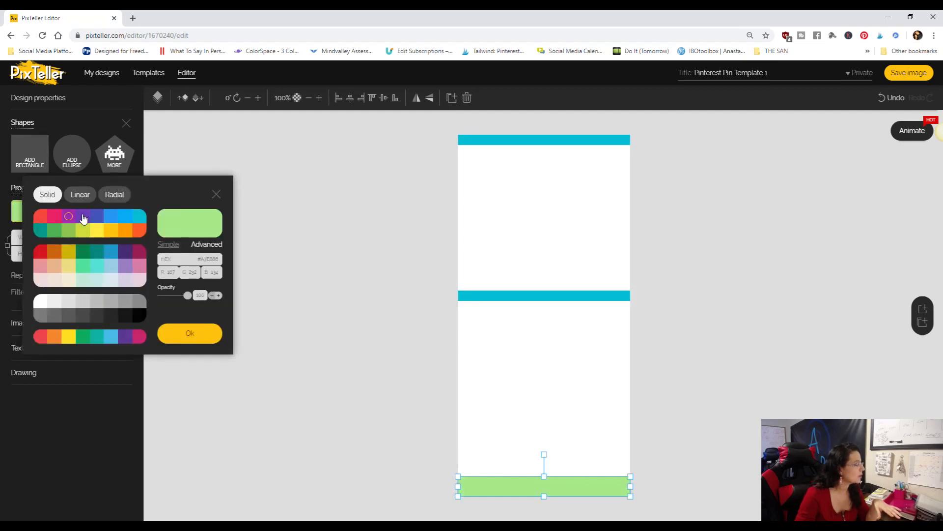
{"action": "left_click", "coordinate": [139, 220]}
{"action": "left_click", "coordinate": [193, 333]}
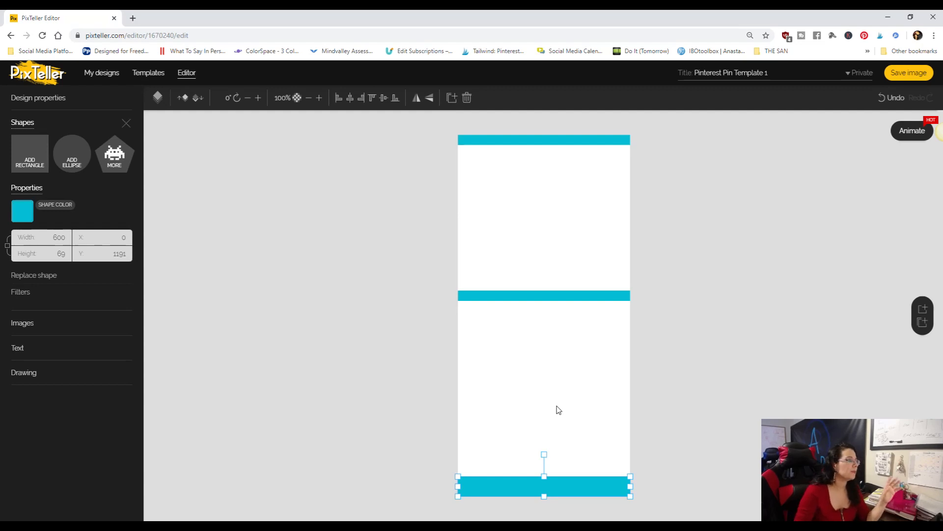
{"action": "left_click", "coordinate": [365, 346]}
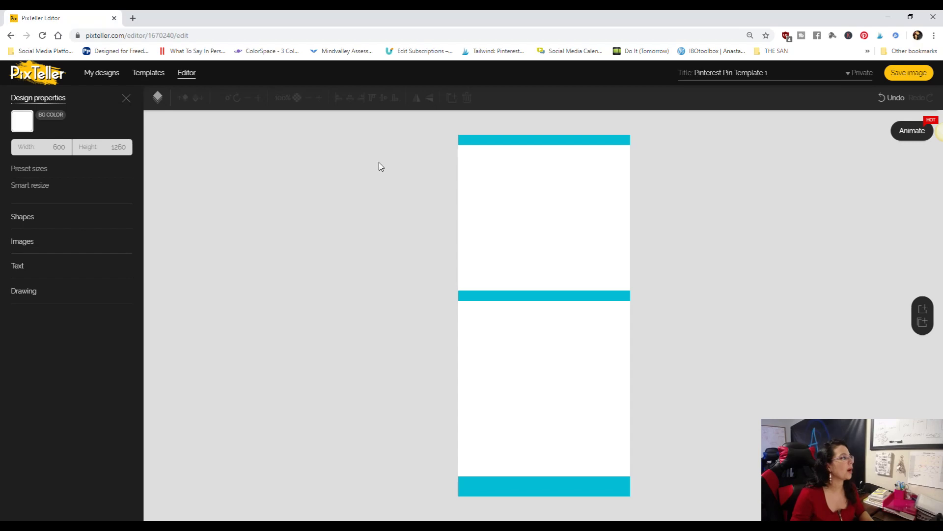
- Open pexels.com in a new browser tab and search its free photos for "travel"
{"action": "left_click", "coordinate": [133, 18]}
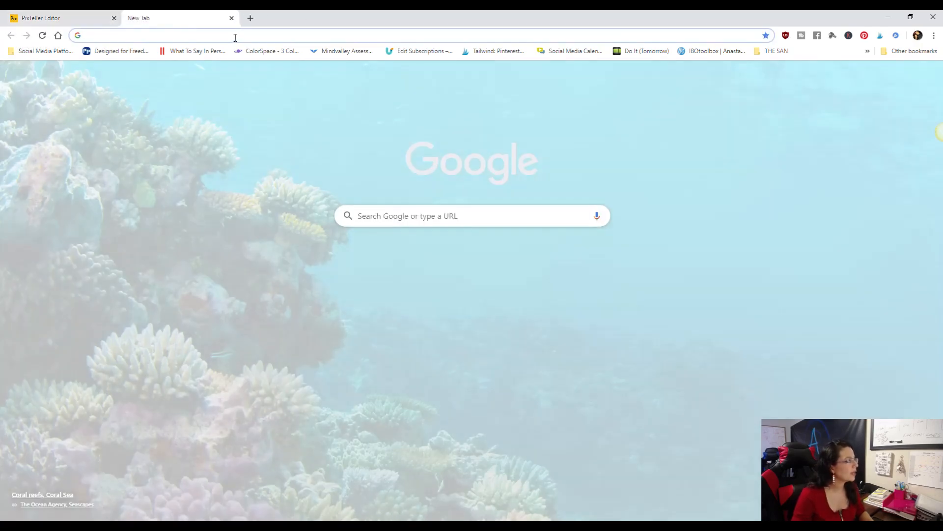
{"action": "type", "text": "pe"}
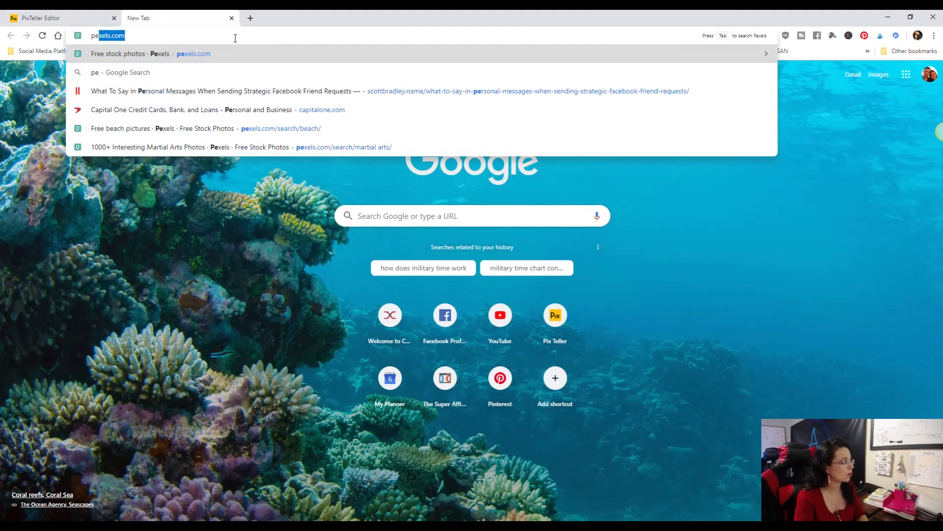
{"action": "key", "text": "Return"}
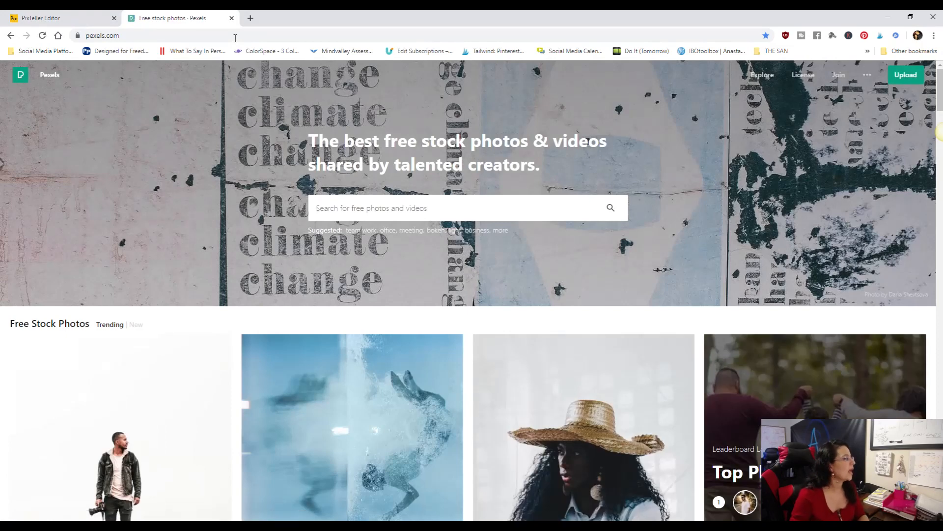
{"action": "key", "text": "Return"}
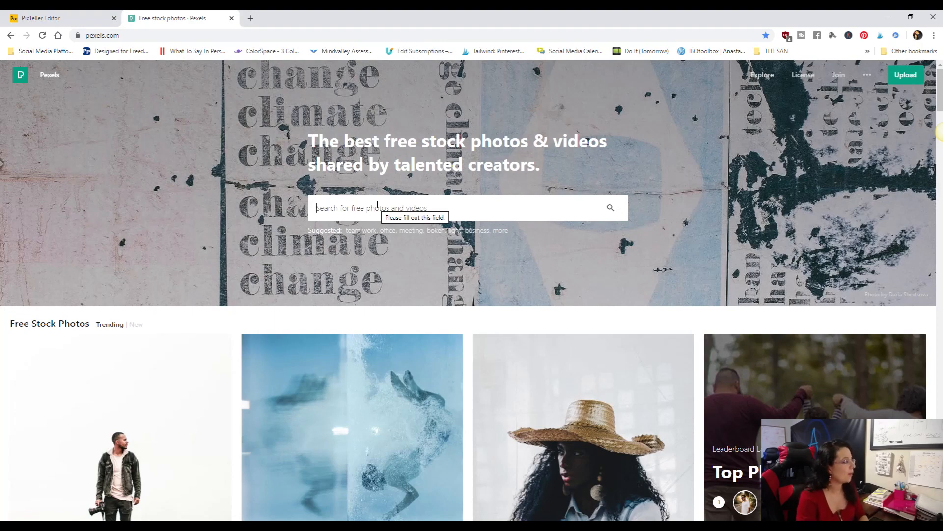
{"action": "type", "text": "travel"}
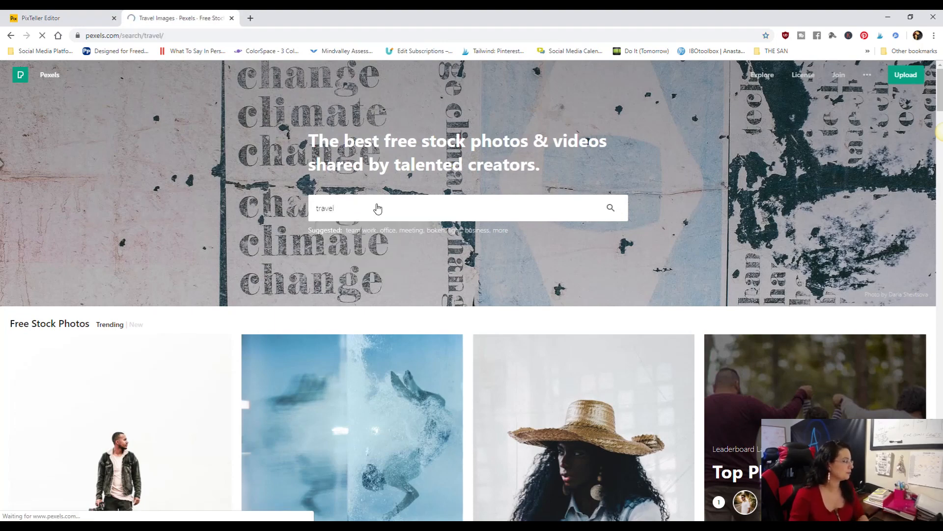
- Download the photo of the woman photographing the bay as a JPEG named activity-adventure-back-view-2106776 into the Videos folder
{"action": "scroll", "coordinate": [355, 284], "scroll_direction": "down", "scroll_amount": 10}
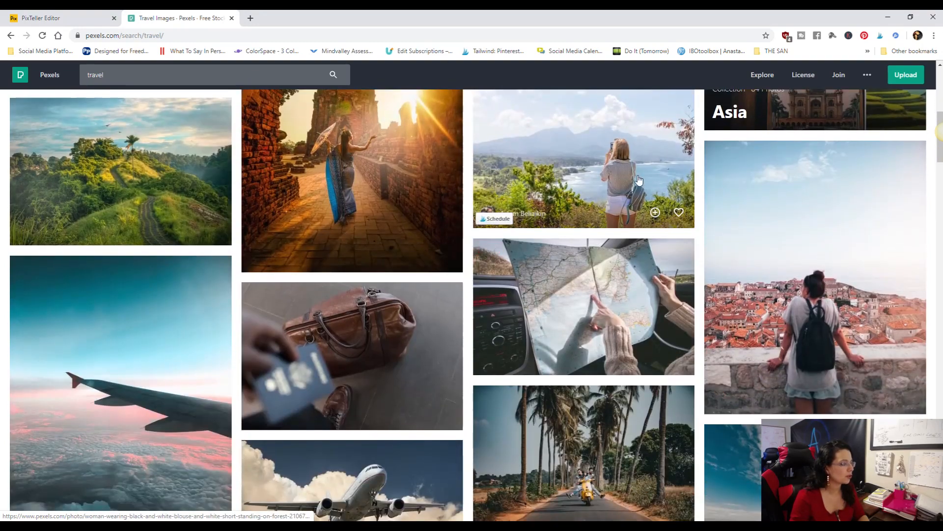
{"action": "left_click", "coordinate": [586, 207]}
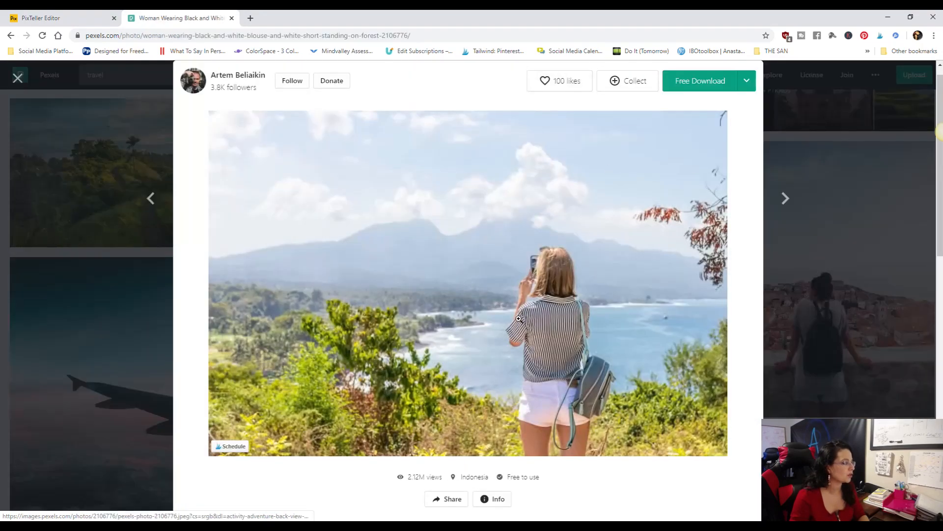
{"action": "left_click", "coordinate": [703, 90]}
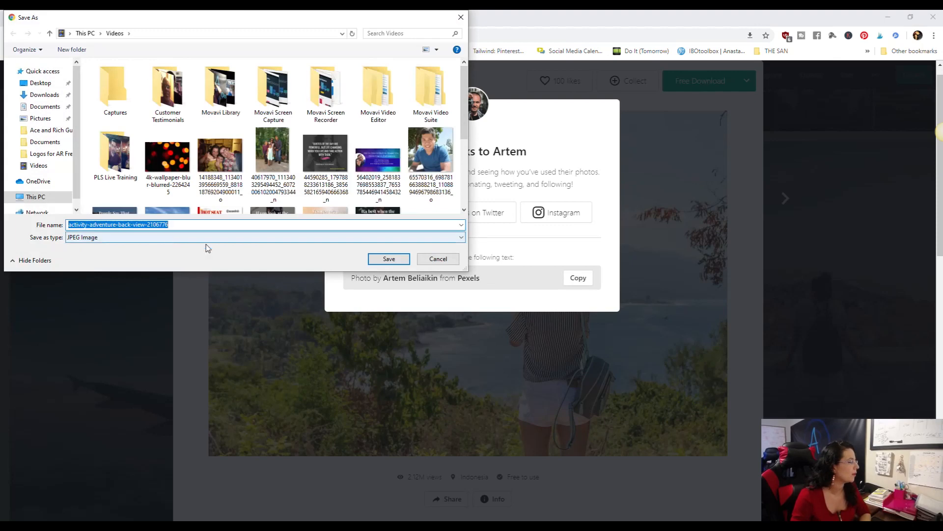
{"action": "left_click", "coordinate": [389, 258]}
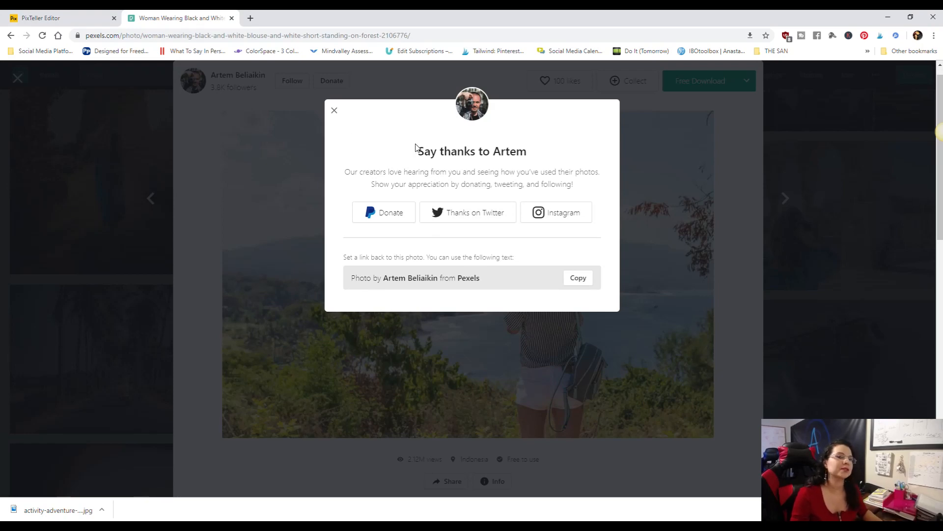
{"action": "left_click", "coordinate": [334, 111]}
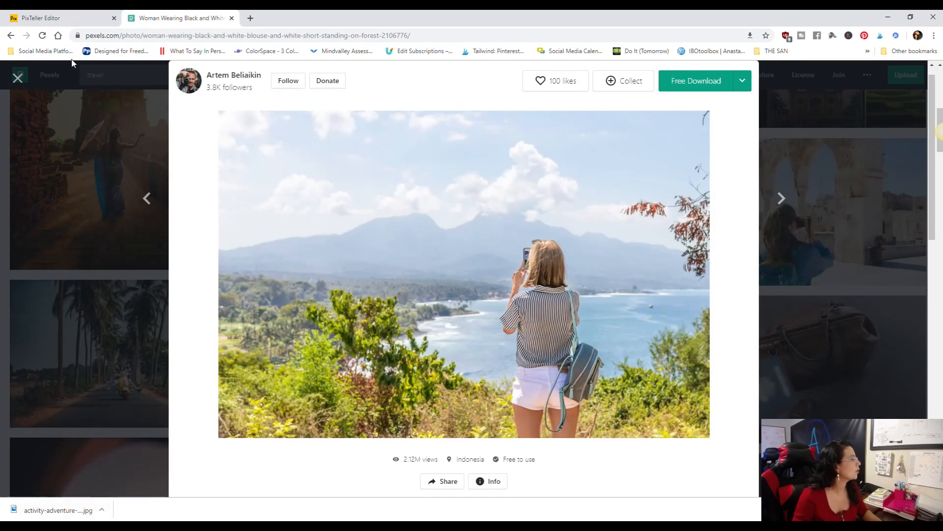
- Switch back to the PixTeller editor and upload the image activity-adventure-back-view-2106776 from the recent files
{"action": "left_click", "coordinate": [73, 18]}
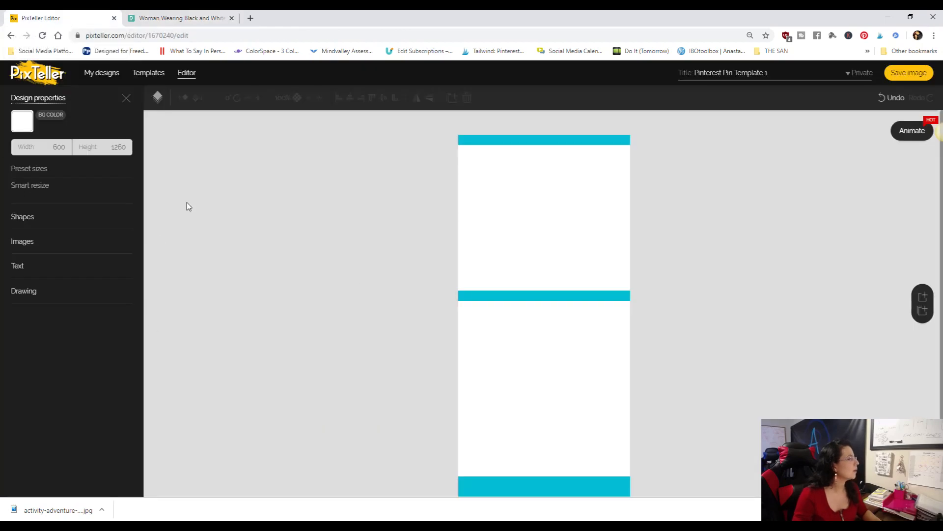
{"action": "left_click", "coordinate": [22, 241]}
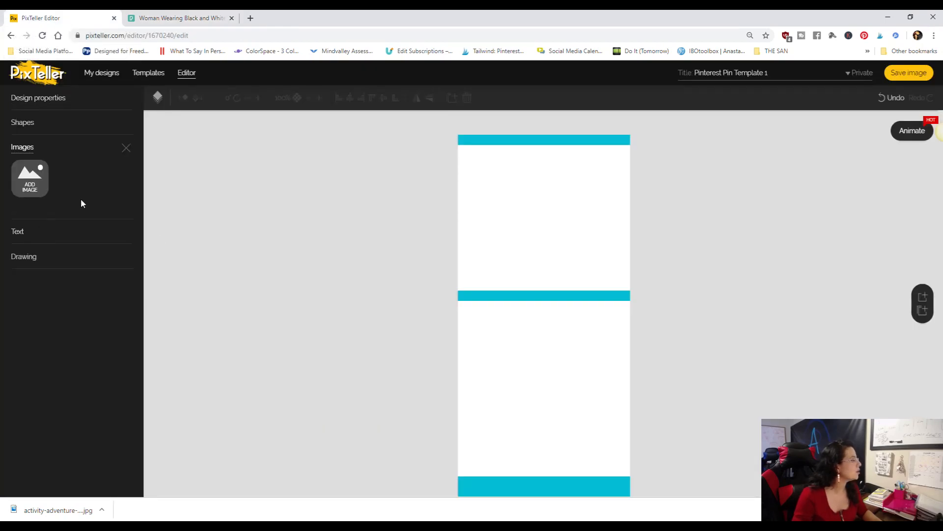
{"action": "left_click", "coordinate": [30, 182]}
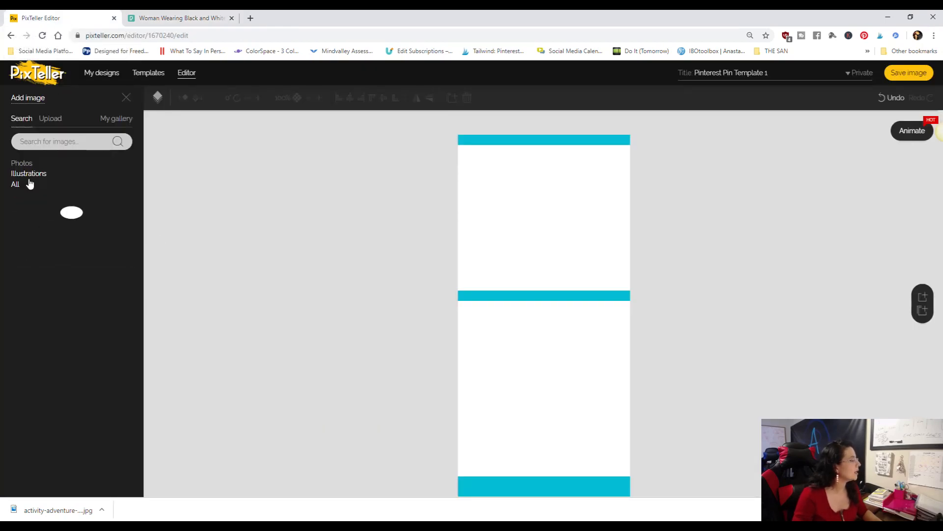
{"action": "left_click", "coordinate": [50, 121]}
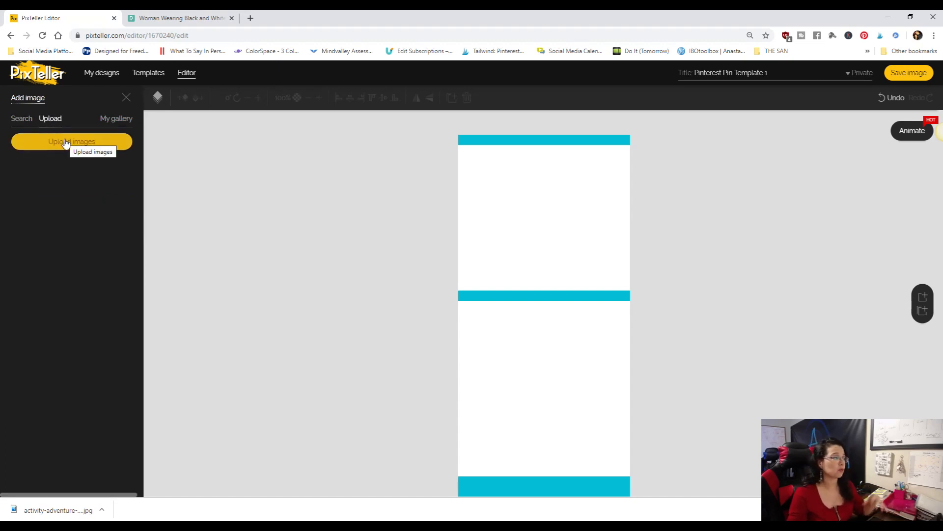
{"action": "left_click", "coordinate": [65, 142]}
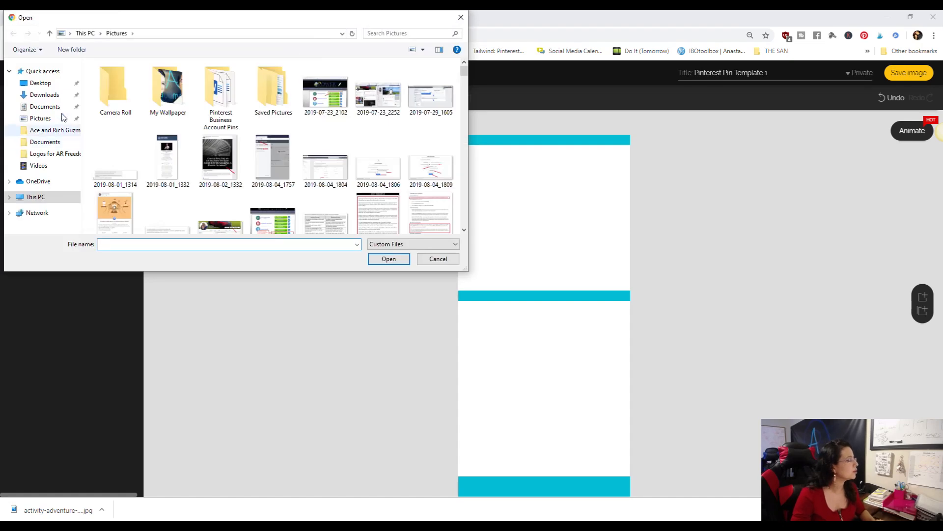
{"action": "left_click", "coordinate": [44, 71]}
{"action": "scroll", "coordinate": [200, 115], "scroll_direction": "down", "scroll_amount": 5}
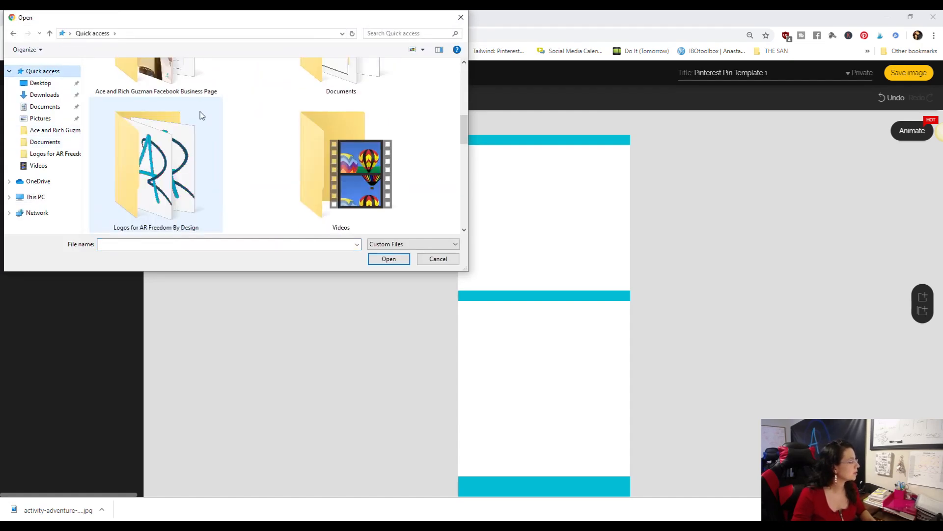
{"action": "left_click", "coordinate": [154, 185]}
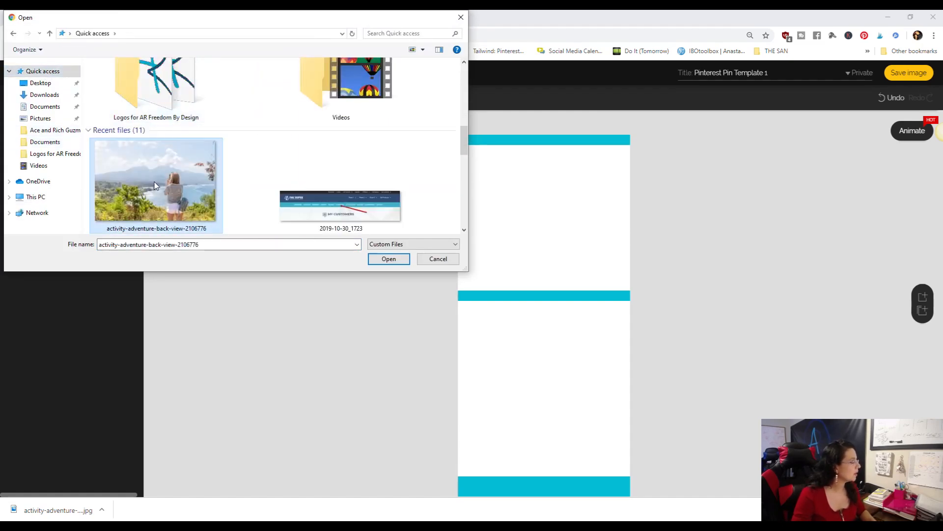
{"action": "left_click", "coordinate": [388, 259]}
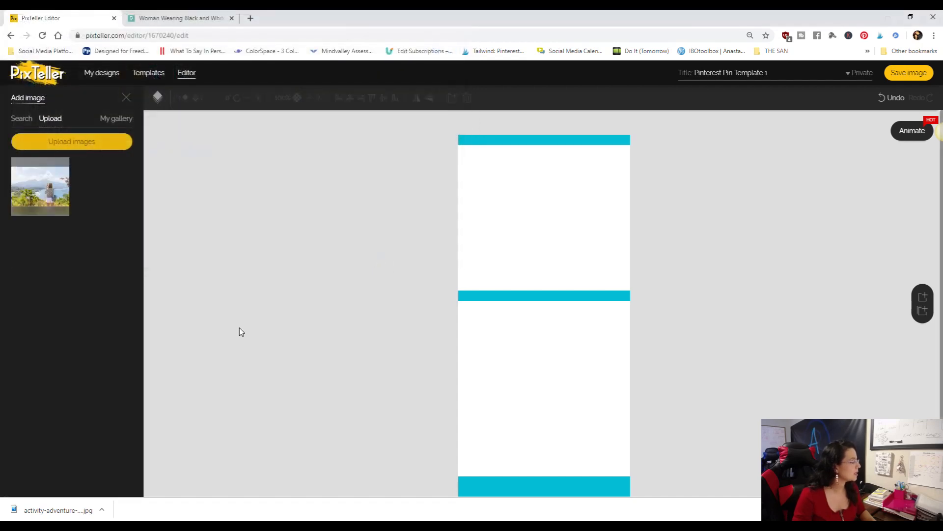
- Add the uploaded photo to the canvas and enlarge it between the middle and bottom bars, about 906 by 611 at X 0, Y 580
{"action": "left_click", "coordinate": [36, 192]}
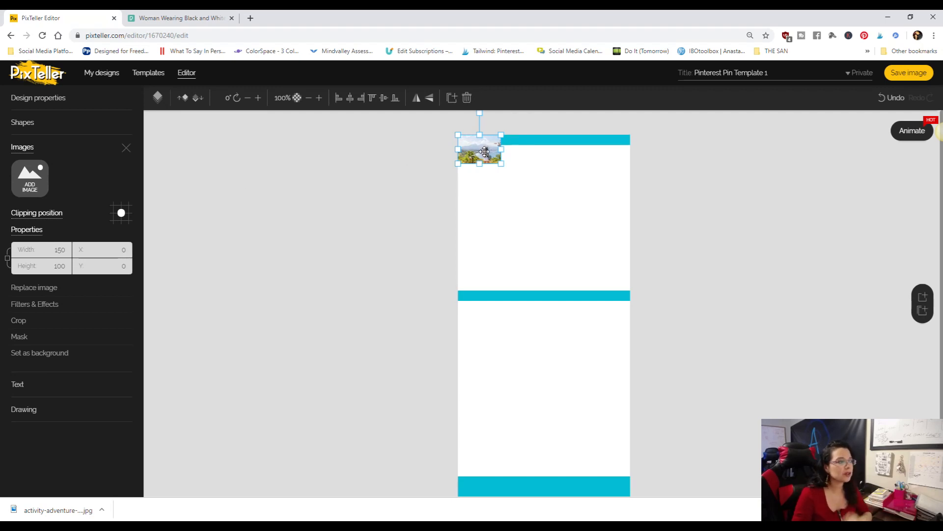
{"action": "left_click_drag", "start_coordinate": [485, 151], "coordinate": [718, 476]}
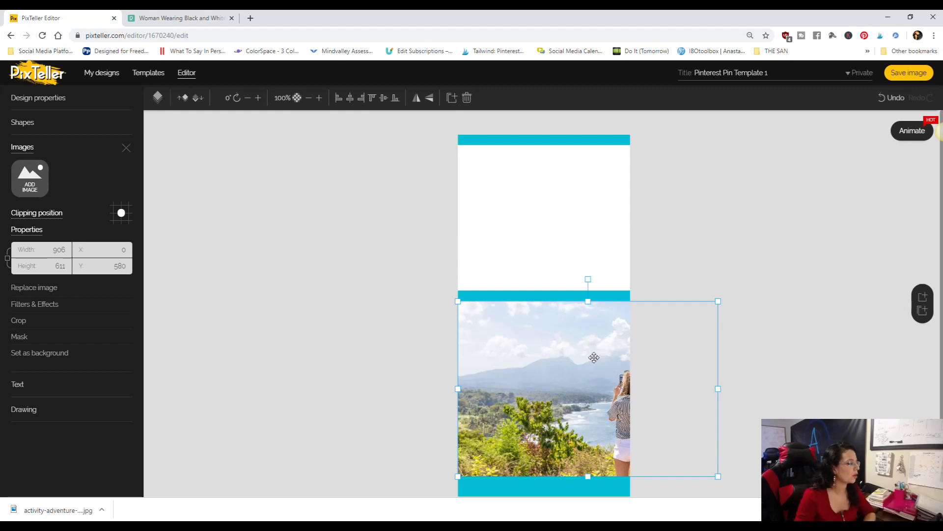
- Crop more than a third off the photo's left side, keeping the part with the woman and the bay
{"action": "left_click", "coordinate": [34, 321]}
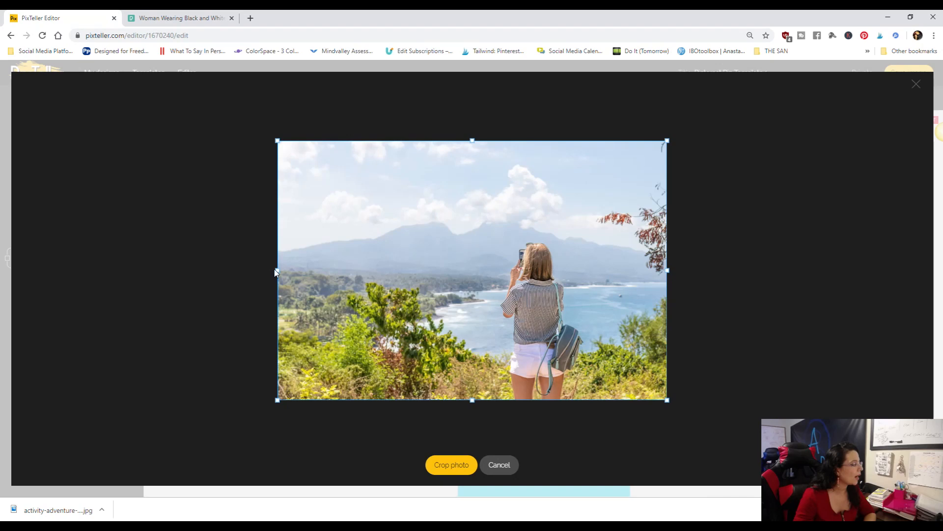
{"action": "left_click_drag", "start_coordinate": [279, 271], "coordinate": [428, 274]}
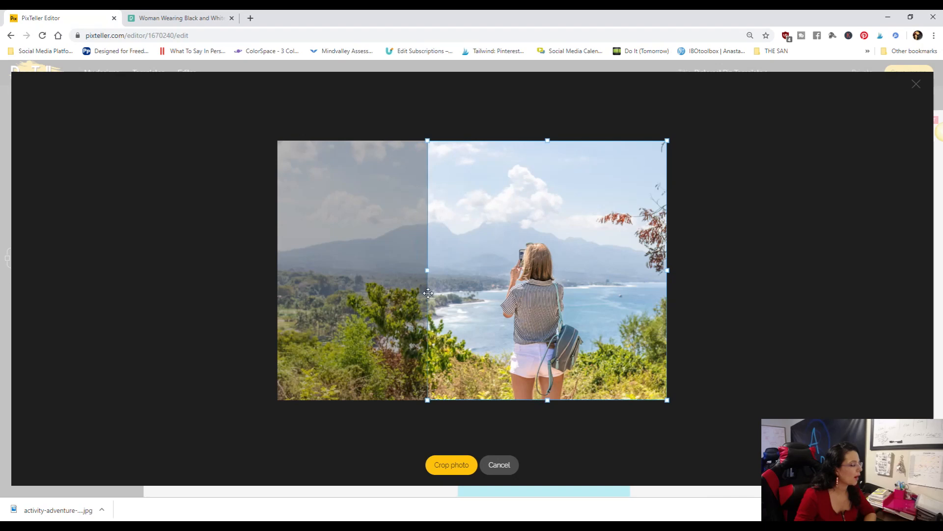
{"action": "left_click", "coordinate": [461, 465]}
- Reposition and resize the cropped photo to center the woman between the lower bars, about 905 by 613 at X -68, Y 578
{"action": "left_click_drag", "start_coordinate": [592, 406], "coordinate": [554, 404]}
{"action": "left_click_drag", "start_coordinate": [688, 302], "coordinate": [651, 326]}
{"action": "left_click_drag", "start_coordinate": [574, 369], "coordinate": [583, 342]}
{"action": "left_click_drag", "start_coordinate": [663, 451], "coordinate": [694, 483]}
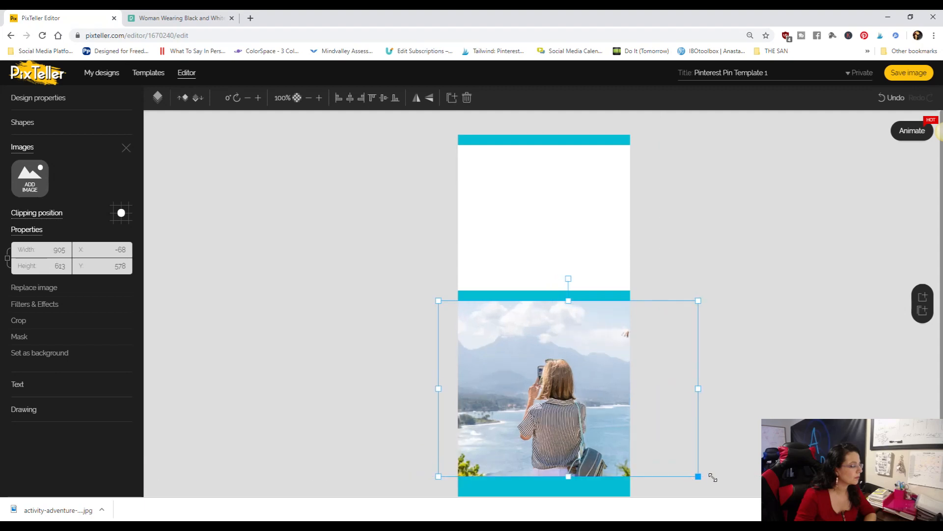
{"action": "left_click", "coordinate": [759, 359]}
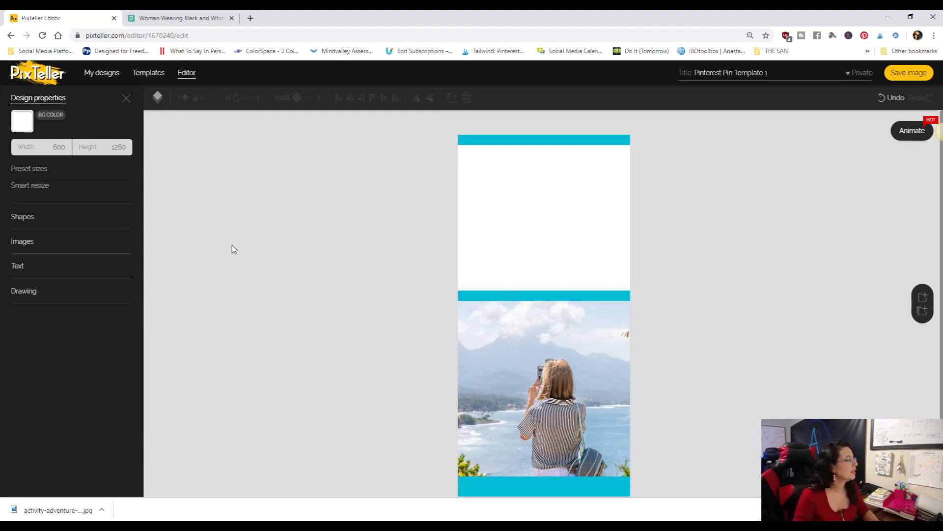
- Add a text box below the top bar at X 23, Y 74, widen it to about 535, and center its text
{"action": "left_click", "coordinate": [18, 267]}
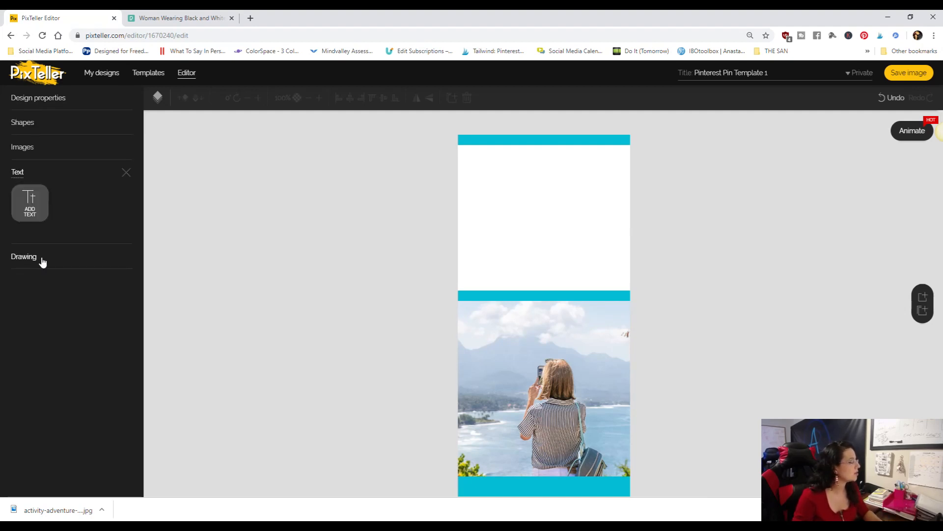
{"action": "left_click", "coordinate": [40, 207]}
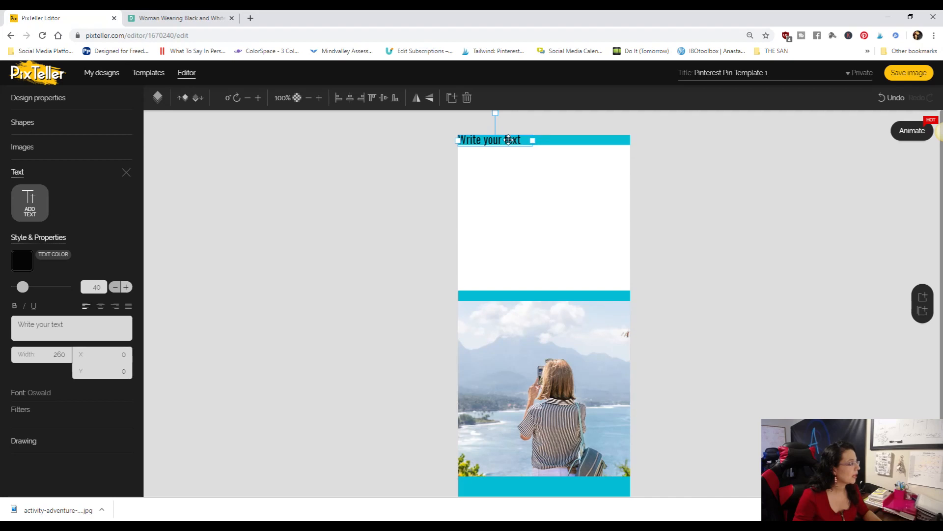
{"action": "left_click_drag", "start_coordinate": [508, 139], "coordinate": [619, 161]}
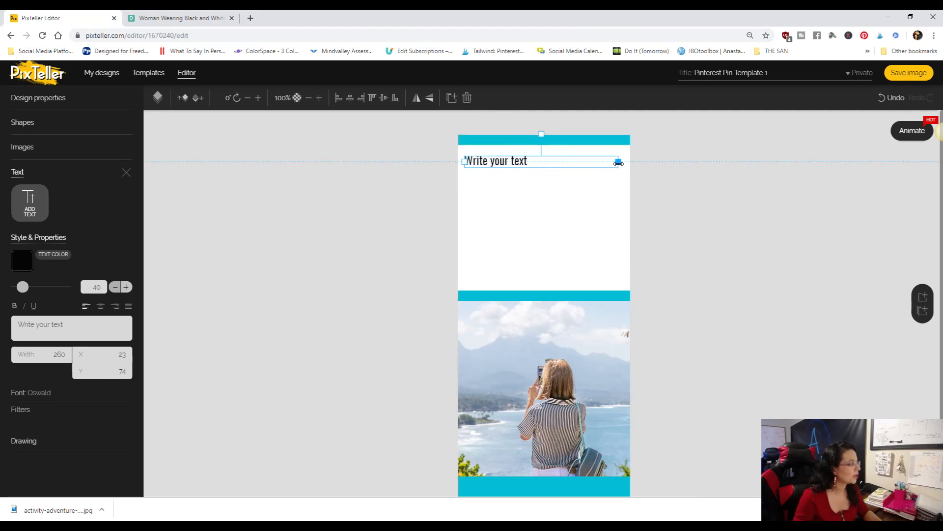
{"action": "left_click", "coordinate": [101, 307]}
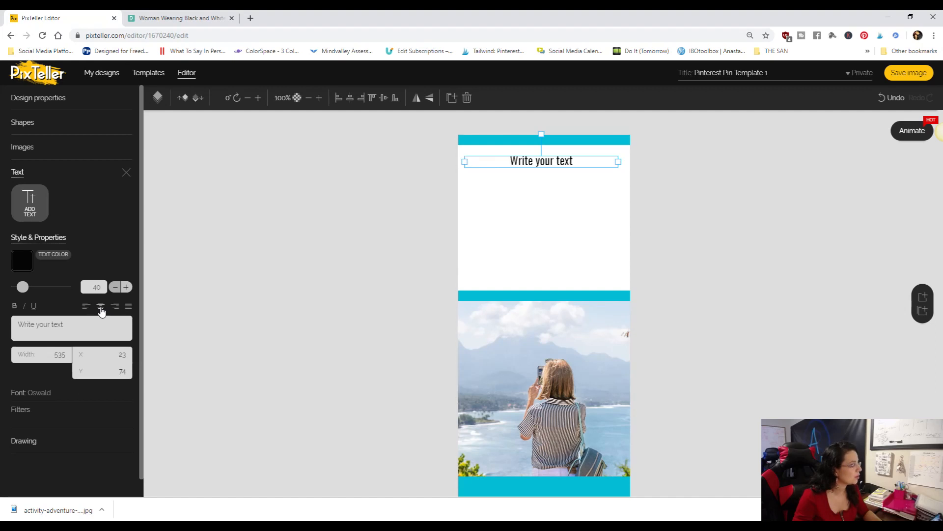
- Replace the placeholder text with "5 Places To Visit In Maui Hawaii That Are Inexpensive"
{"action": "double_click", "coordinate": [541, 163]}
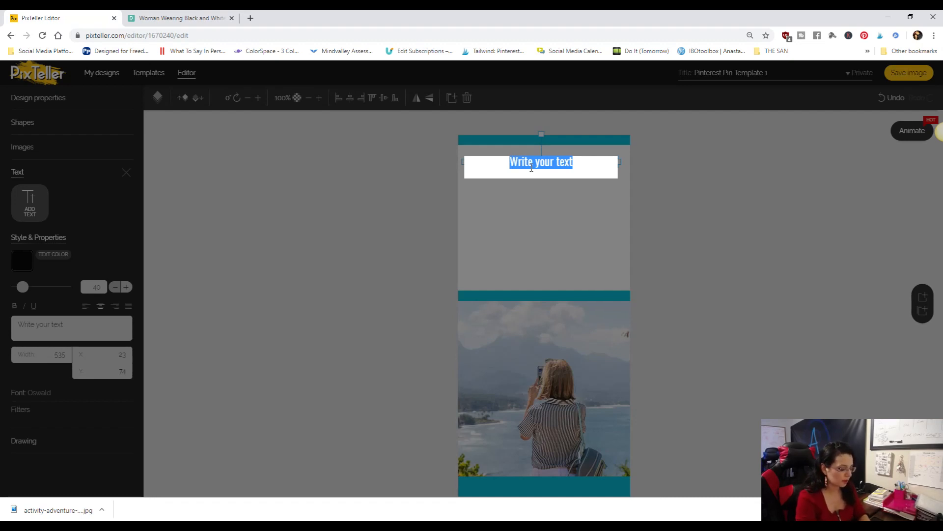
{"action": "type", "text": "5 Places To Visit In"}
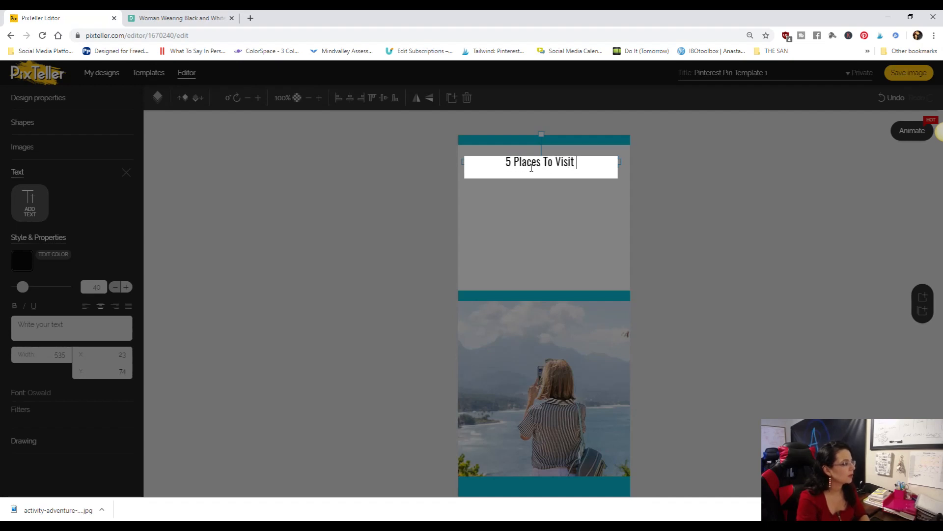
{"action": "type", "text": " Maui"}
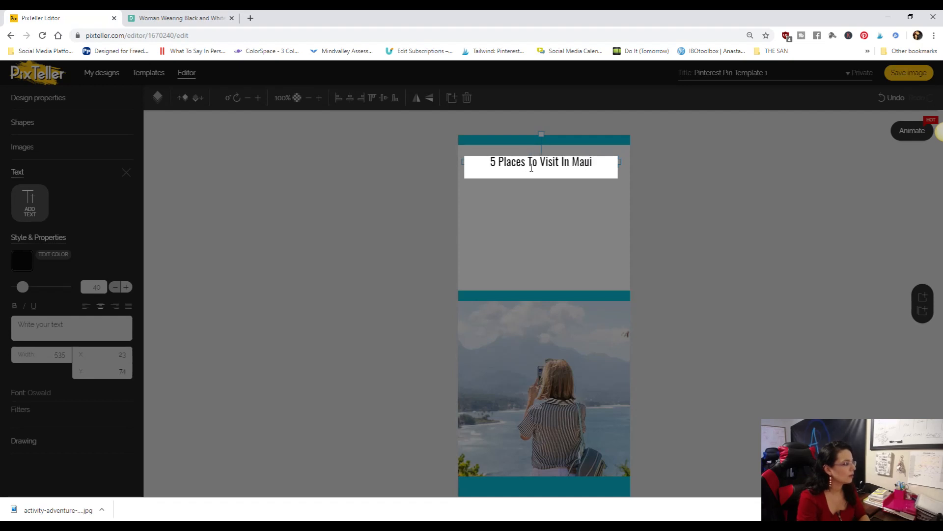
{"action": "type", "text": " Hawa"}
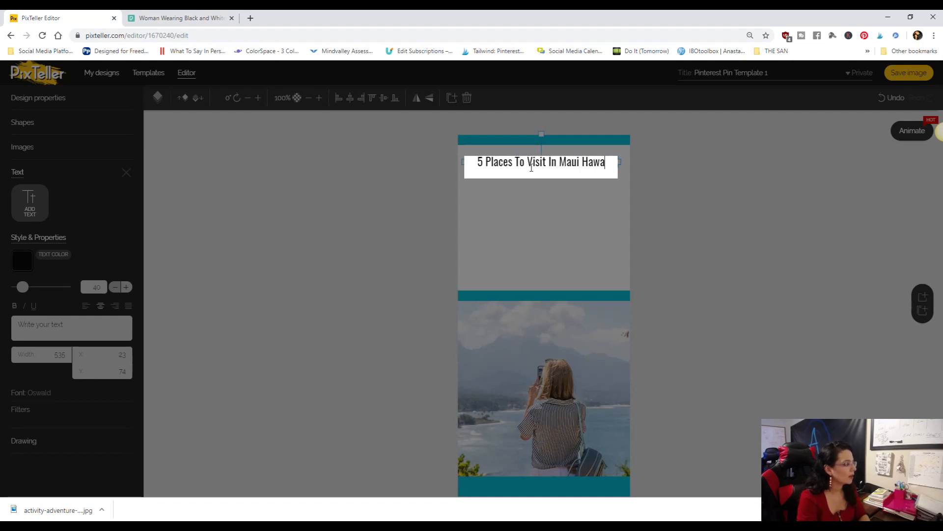
{"action": "type", "text": "ii That"}
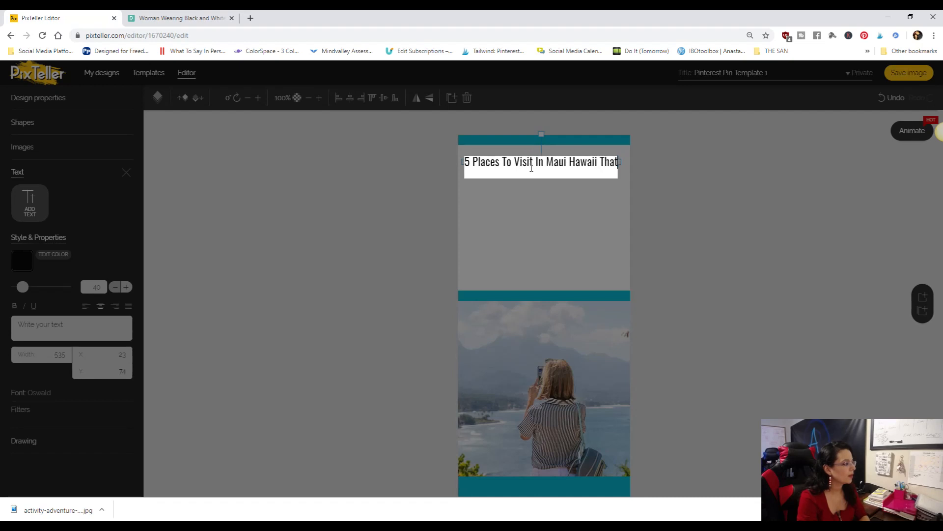
{"action": "type", "text": " Are In"}
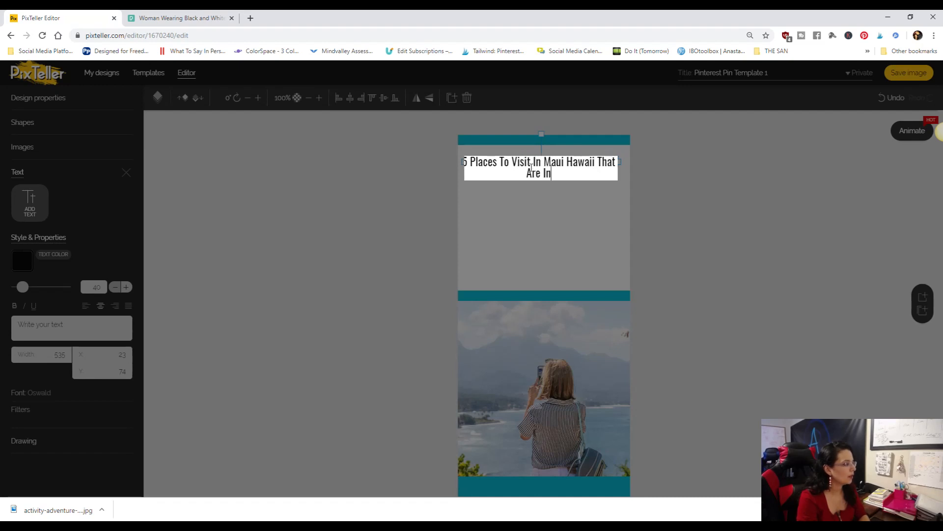
{"action": "type", "text": "expensive"}
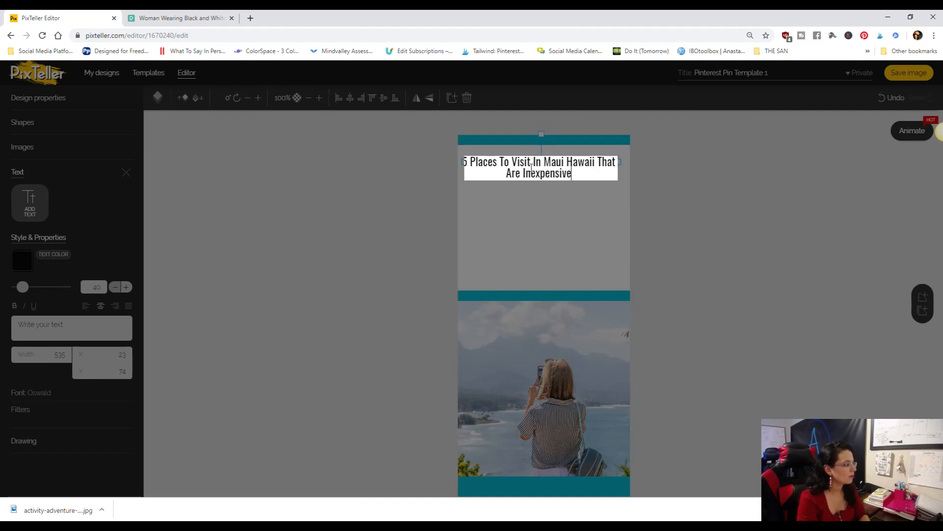
{"action": "left_click", "coordinate": [565, 253]}
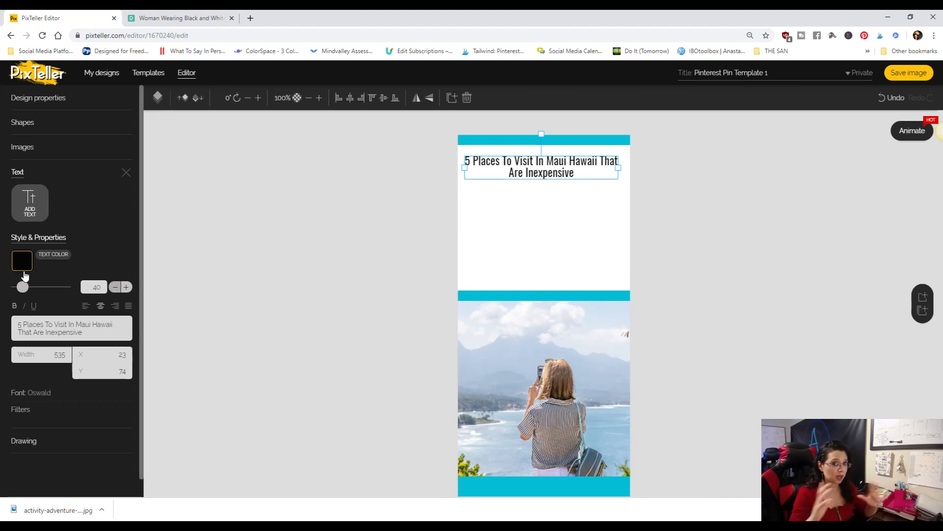
- Enlarge the headline's font size to 94 and move the text box down to about X 23, Y 99
{"action": "left_click_drag", "start_coordinate": [24, 291], "coordinate": [30, 291]}
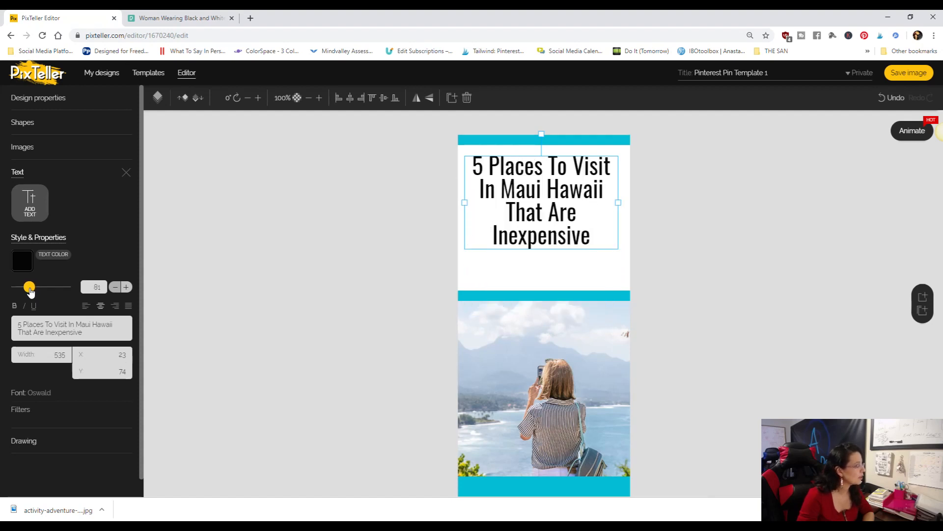
{"action": "left_click", "coordinate": [126, 288]}
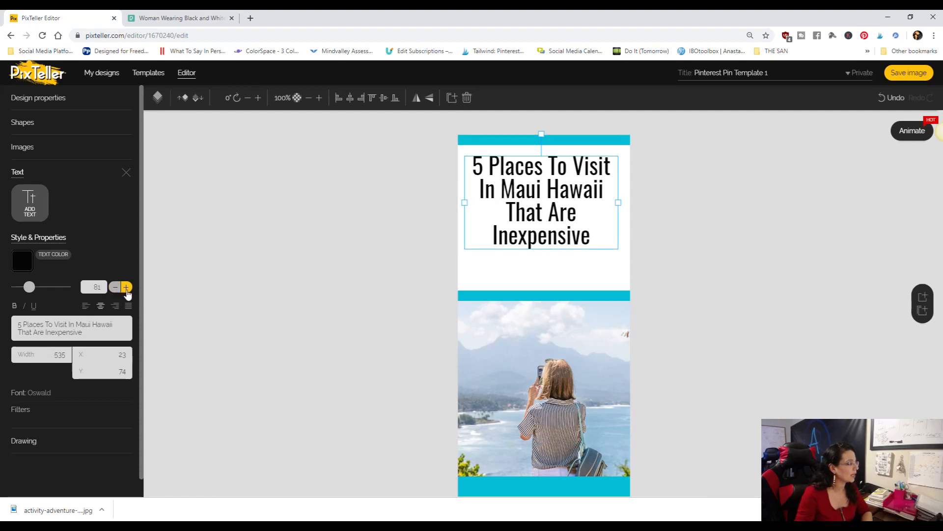
{"action": "left_click", "coordinate": [127, 288]}
{"action": "left_click", "coordinate": [127, 288]}
{"action": "left_click", "coordinate": [126, 288]}
{"action": "left_click", "coordinate": [126, 288]}
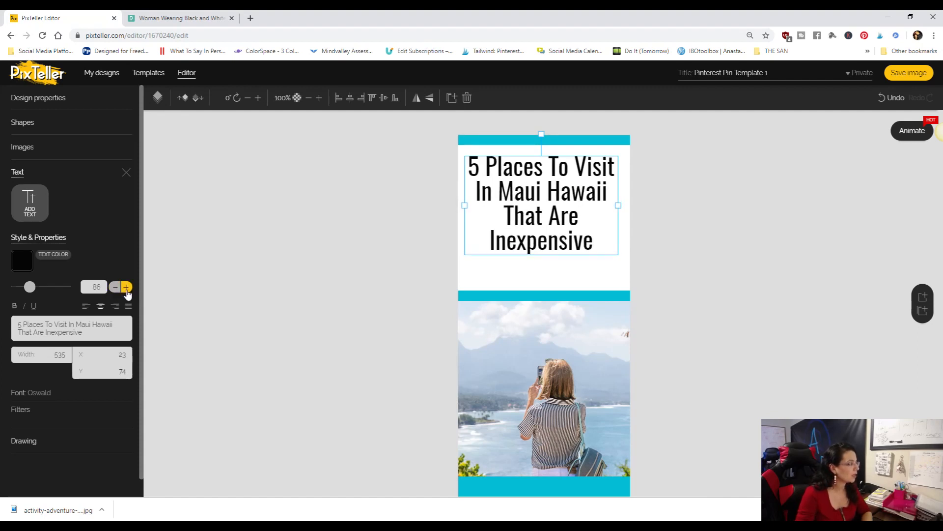
{"action": "left_click", "coordinate": [127, 288]}
{"action": "left_click", "coordinate": [126, 288]}
{"action": "left_click", "coordinate": [126, 288]}
{"action": "left_click", "coordinate": [126, 288]}
{"action": "left_click", "coordinate": [126, 288]}
{"action": "left_click", "coordinate": [126, 288]}
{"action": "left_click", "coordinate": [126, 288]}
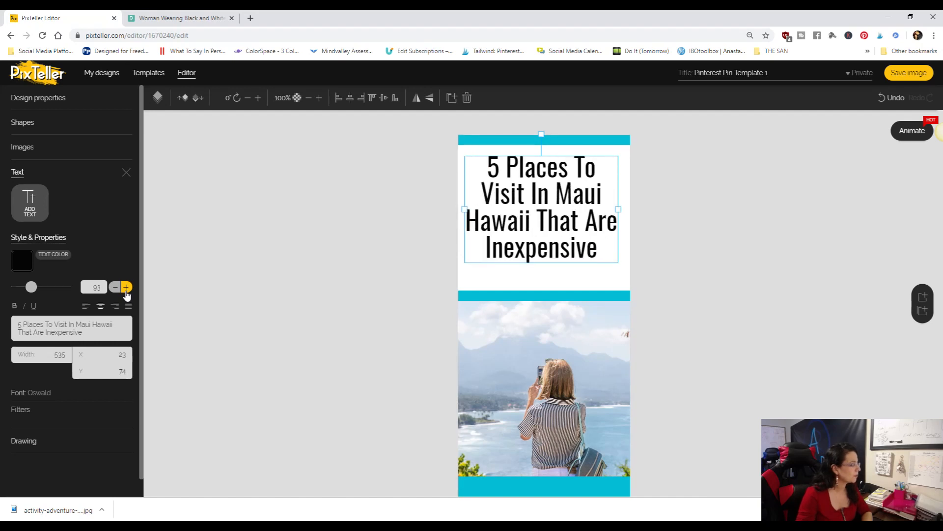
{"action": "left_click", "coordinate": [126, 288]}
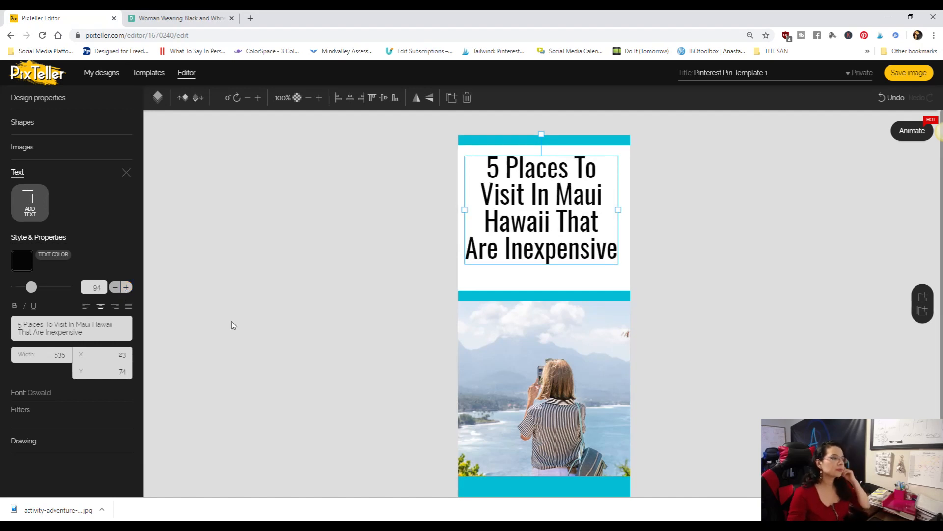
{"action": "left_click_drag", "start_coordinate": [548, 218], "coordinate": [550, 226]}
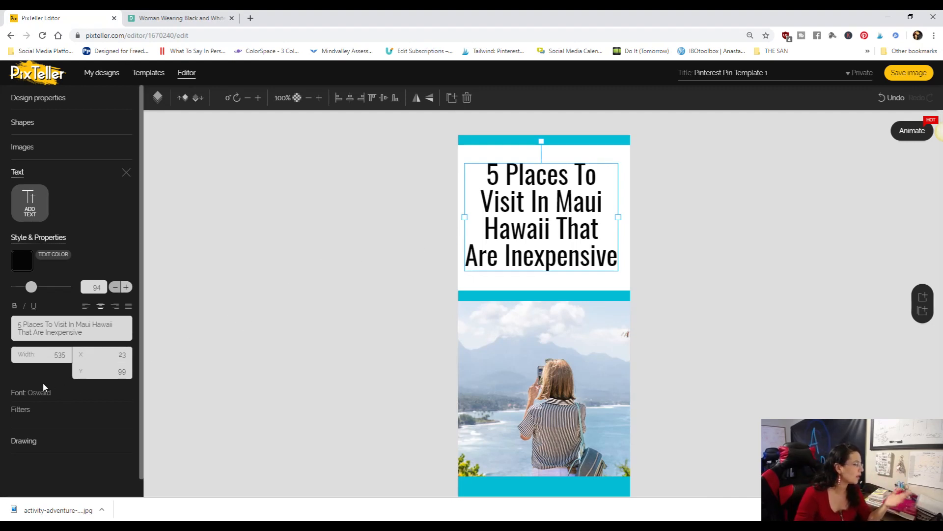
- Change the headline's font to Adam Pro and reduce its size to about 78 to fit between the upper bars
{"action": "left_click", "coordinate": [22, 399]}
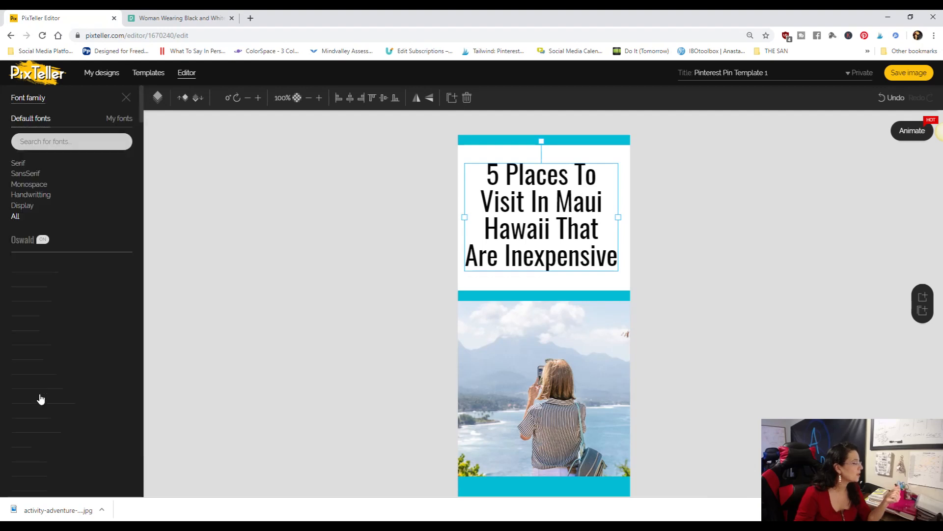
{"action": "left_click", "coordinate": [49, 280]}
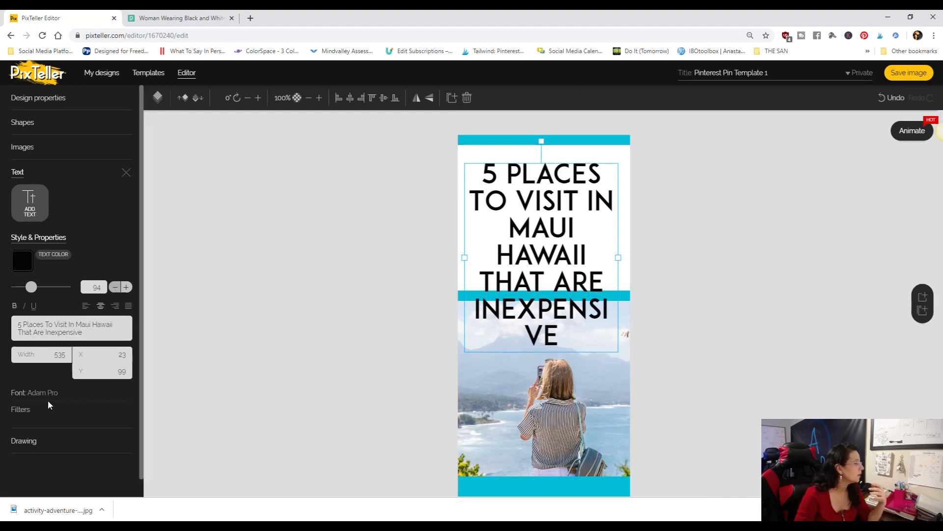
{"action": "left_click", "coordinate": [115, 288]}
{"action": "left_click", "coordinate": [115, 287]}
{"action": "left_click", "coordinate": [115, 288]}
{"action": "left_click", "coordinate": [115, 287]}
{"action": "left_click_drag", "start_coordinate": [31, 293], "coordinate": [28, 290]}
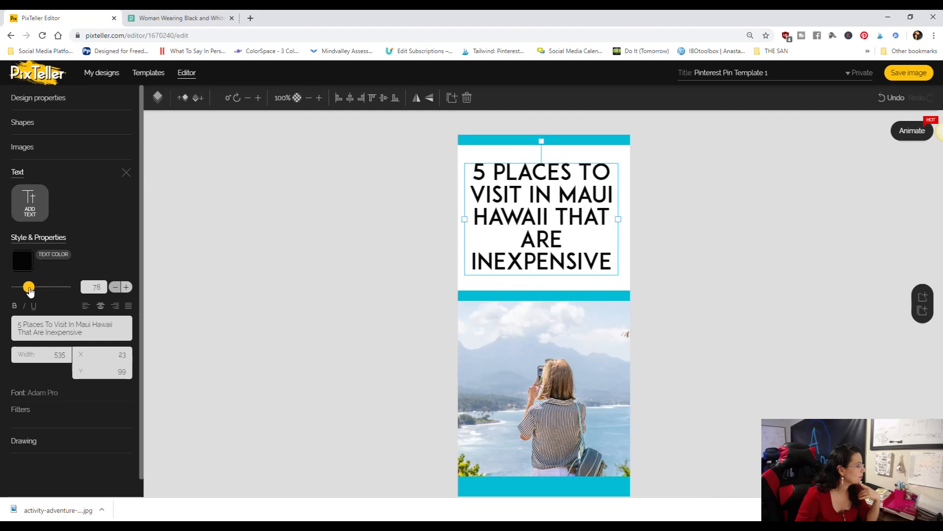
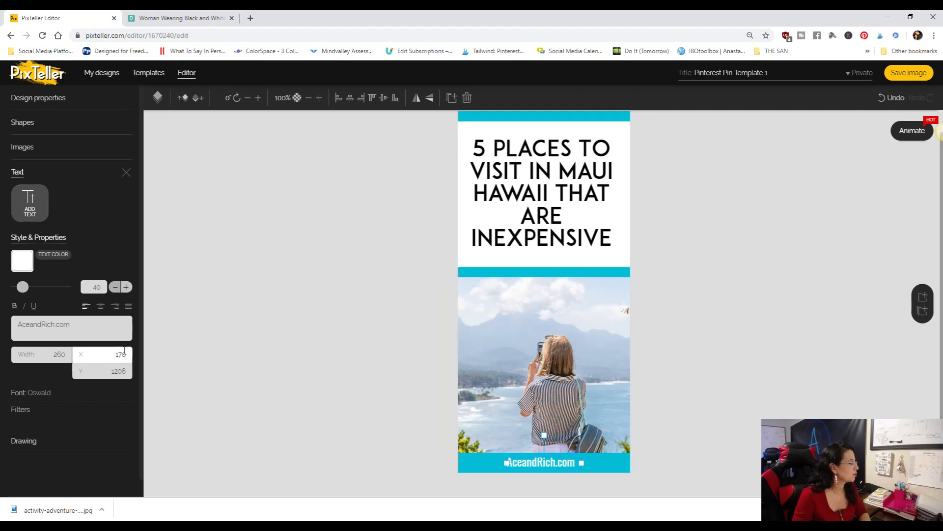
{"action": "left_click", "coordinate": [322, 322]}
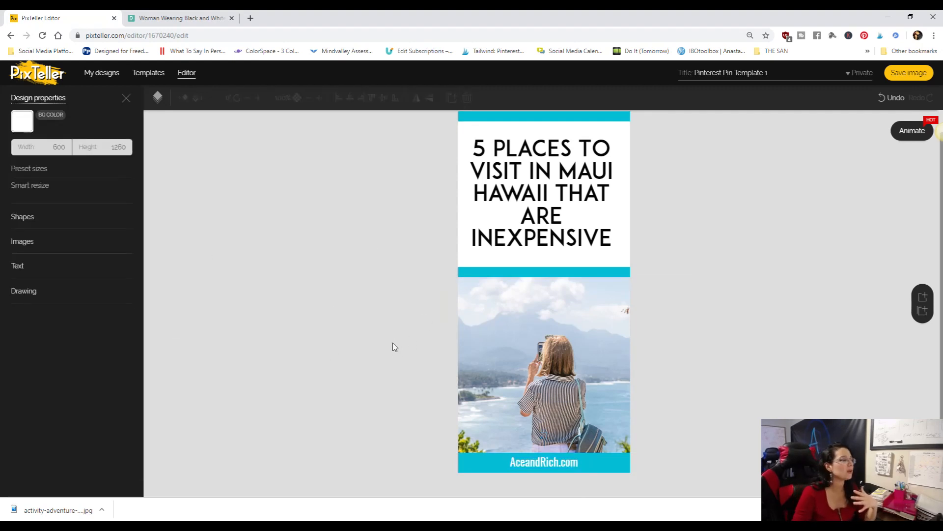
{"action": "scroll", "coordinate": [392, 348], "scroll_direction": "up", "scroll_amount": 1}
{"action": "scroll", "coordinate": [386, 362], "scroll_direction": "down", "scroll_amount": 1}
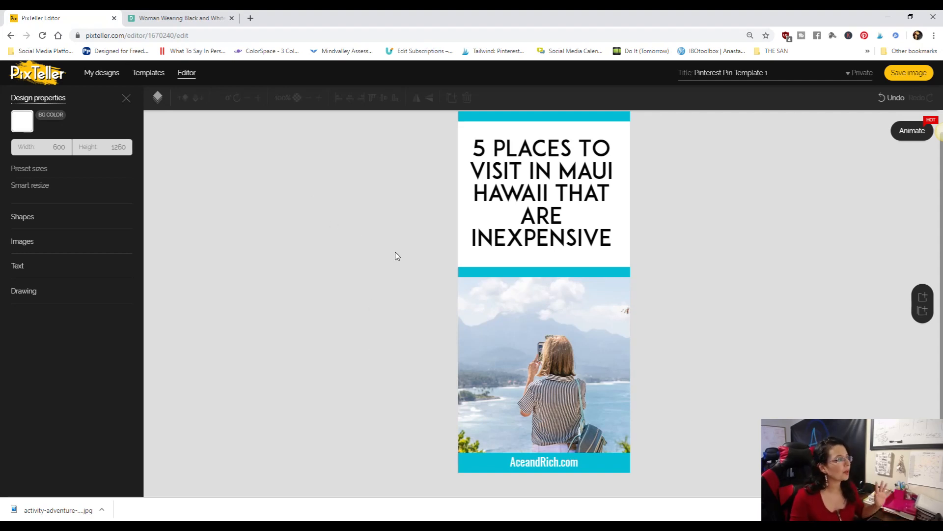
- Try a light blue border of size 7 on the headline text and reset the border size to 0
{"action": "left_click", "coordinate": [539, 183]}
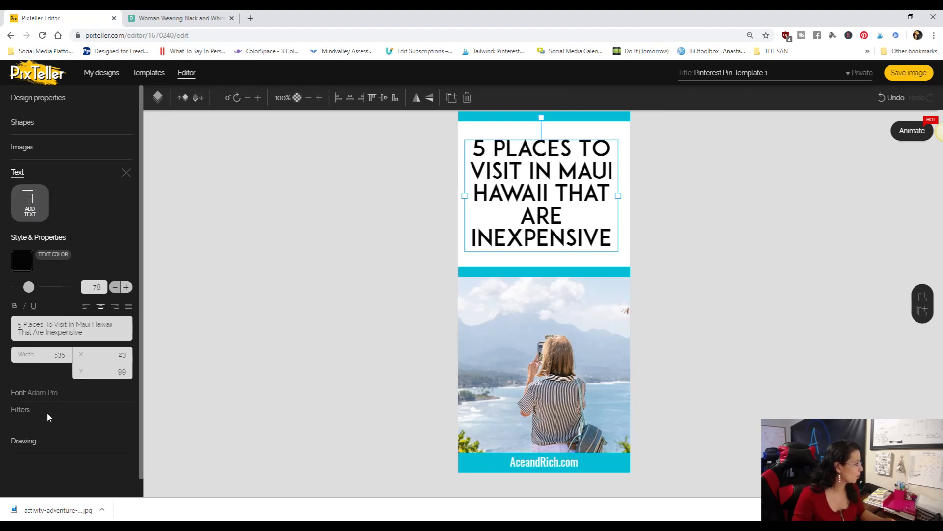
{"action": "left_click", "coordinate": [25, 414]}
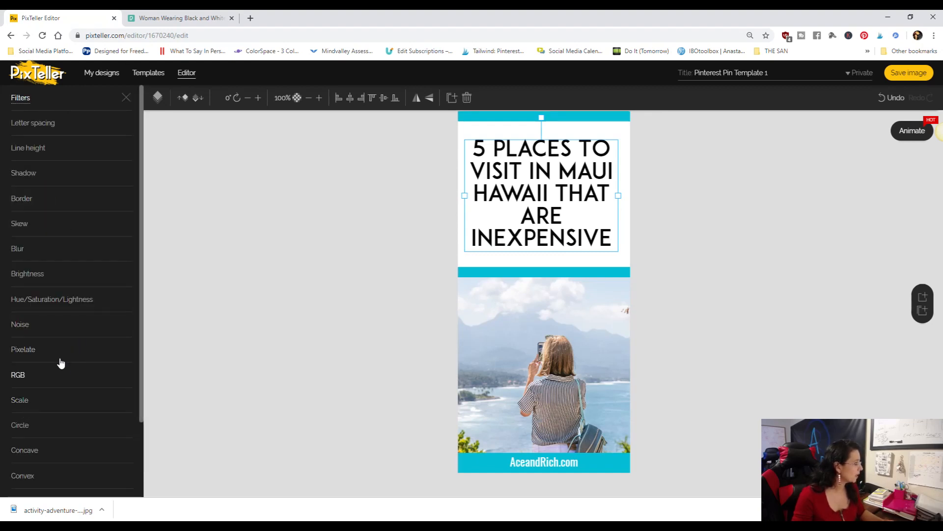
{"action": "left_click", "coordinate": [30, 200]}
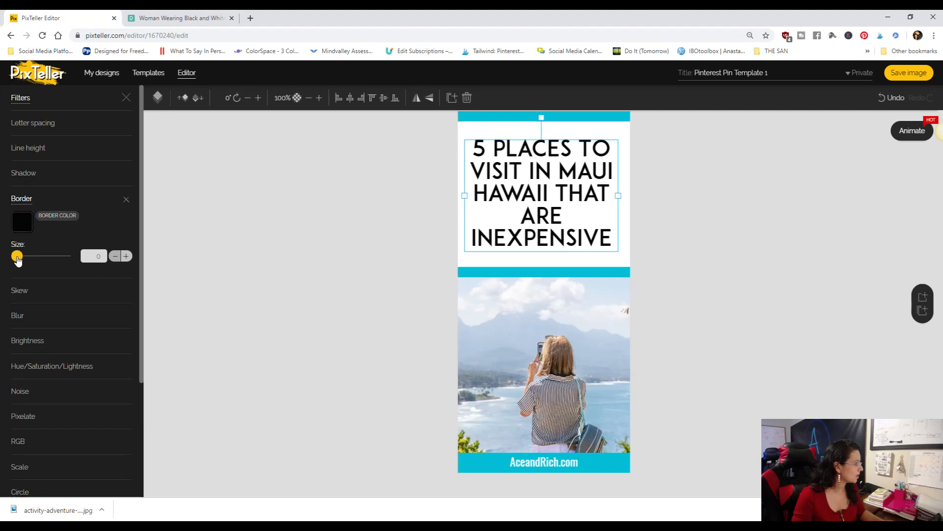
{"action": "left_click", "coordinate": [22, 222]}
{"action": "left_click", "coordinate": [69, 226]}
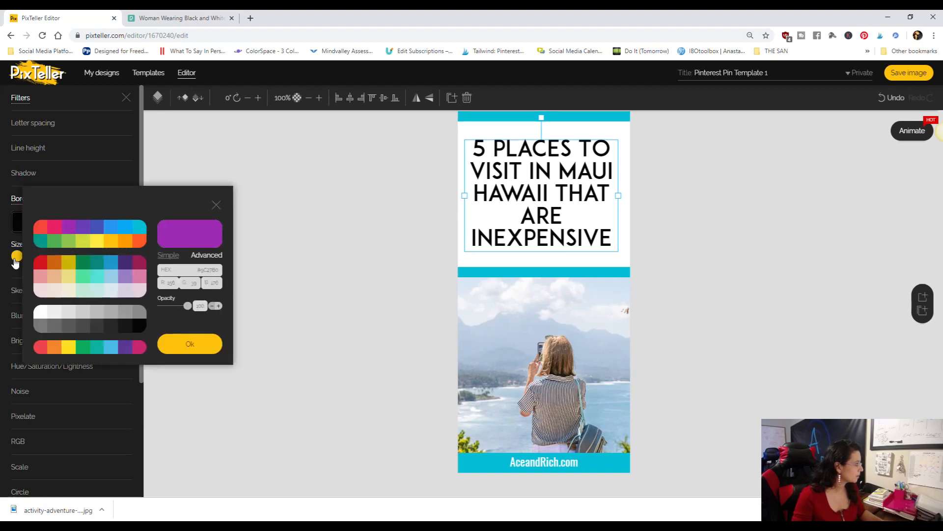
{"action": "left_click", "coordinate": [125, 228]}
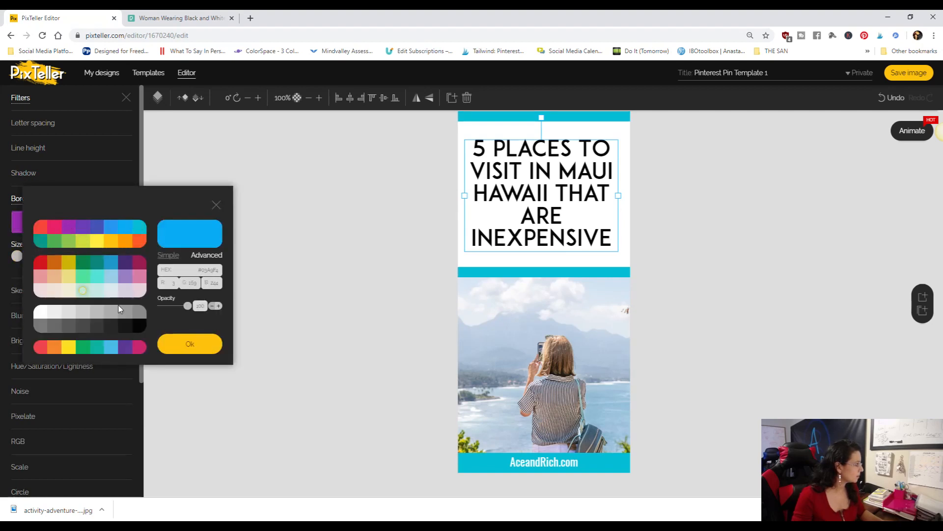
{"action": "left_click", "coordinate": [177, 349]}
{"action": "left_click_drag", "start_coordinate": [16, 256], "coordinate": [25, 262]}
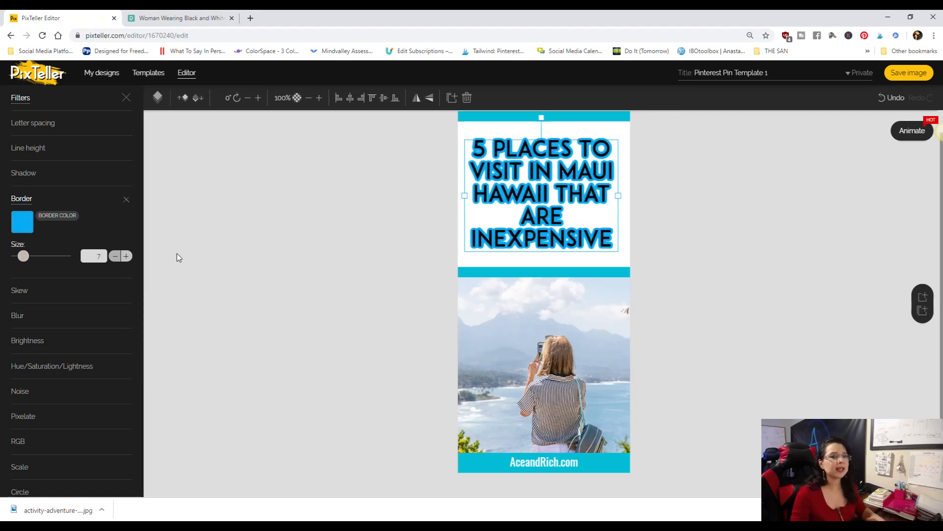
{"action": "left_click_drag", "start_coordinate": [24, 258], "coordinate": [12, 262]}
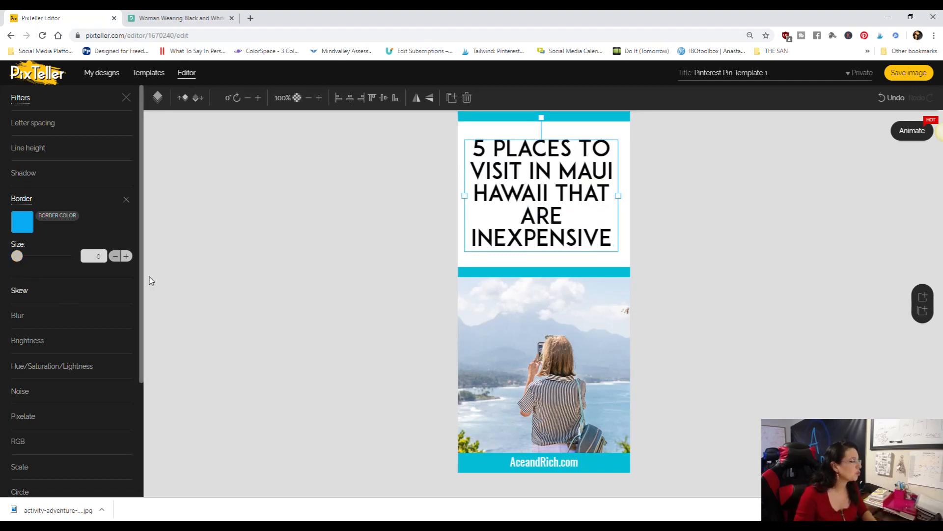
- Set the headline's shadow color to the cyan #00BCD4 that matches the divider bars
{"action": "left_click", "coordinate": [37, 171]}
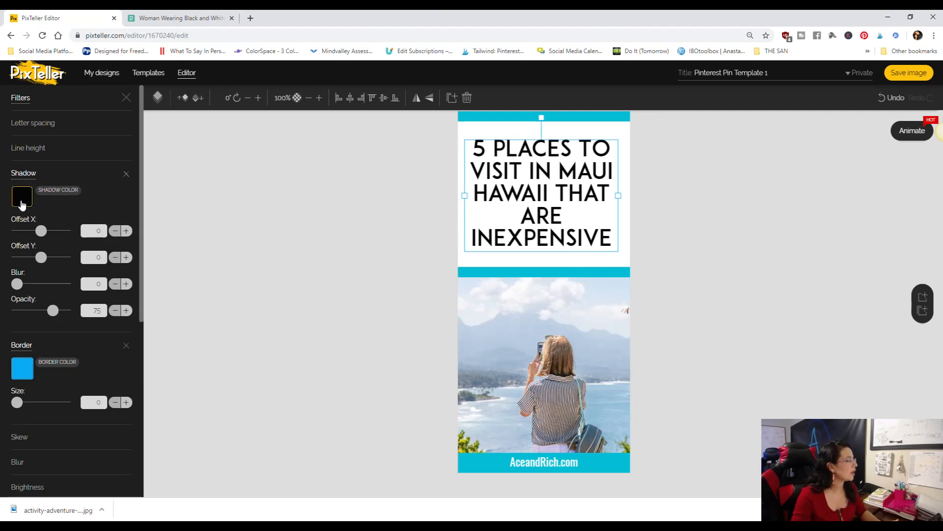
{"action": "left_click", "coordinate": [22, 204]}
{"action": "left_click", "coordinate": [139, 204]}
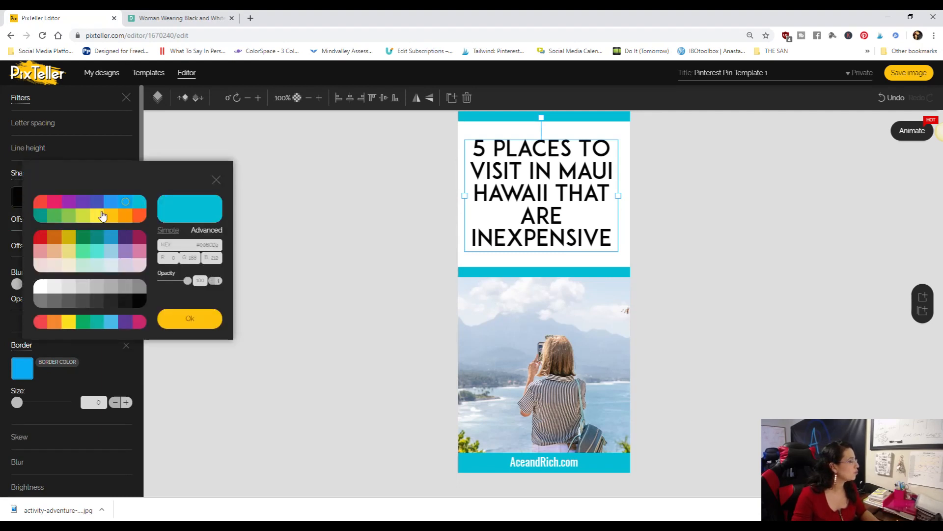
{"action": "left_click", "coordinate": [199, 322]}
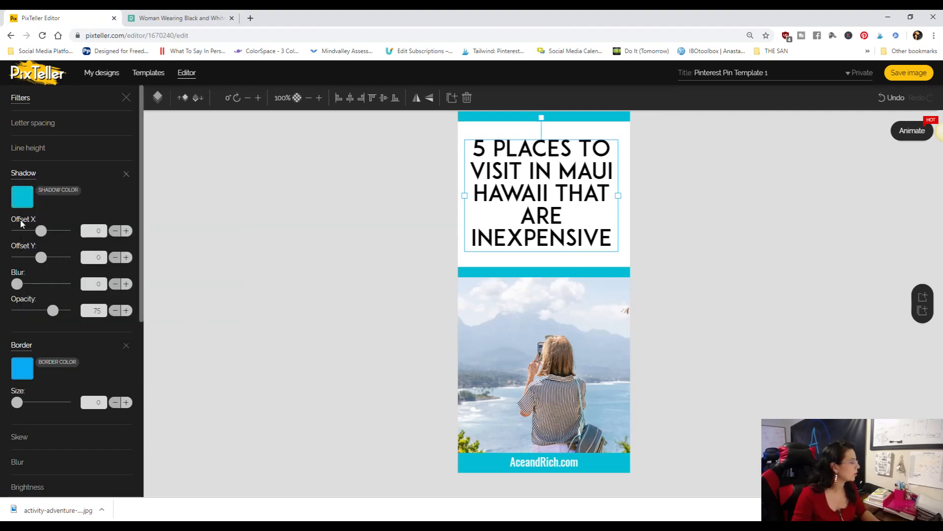
- Offset the headline's shadow horizontally by 5 and deselect the text
{"action": "left_click_drag", "start_coordinate": [47, 235], "coordinate": [42, 234]}
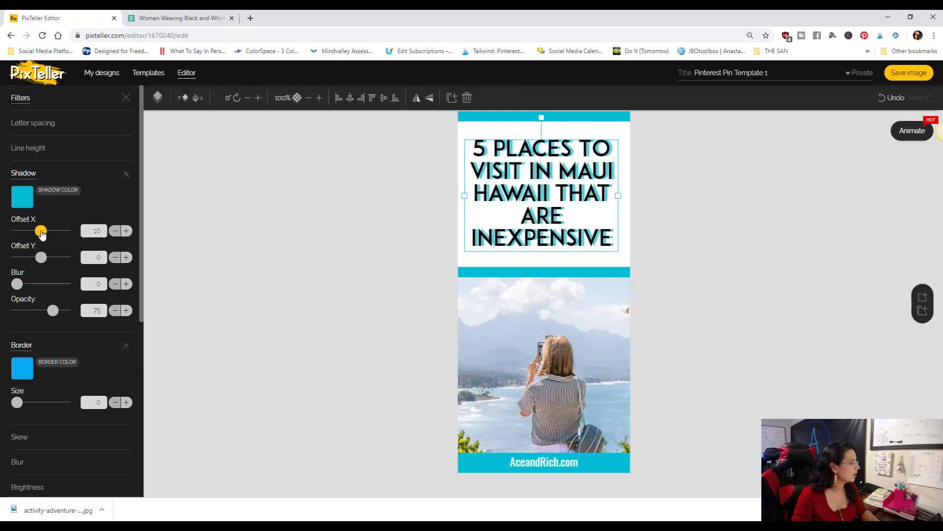
{"action": "left_click", "coordinate": [127, 231]}
{"action": "left_click", "coordinate": [127, 231]}
{"action": "left_click", "coordinate": [127, 231]}
{"action": "left_click", "coordinate": [127, 231]}
{"action": "left_click", "coordinate": [126, 231]}
{"action": "left_click", "coordinate": [126, 231]}
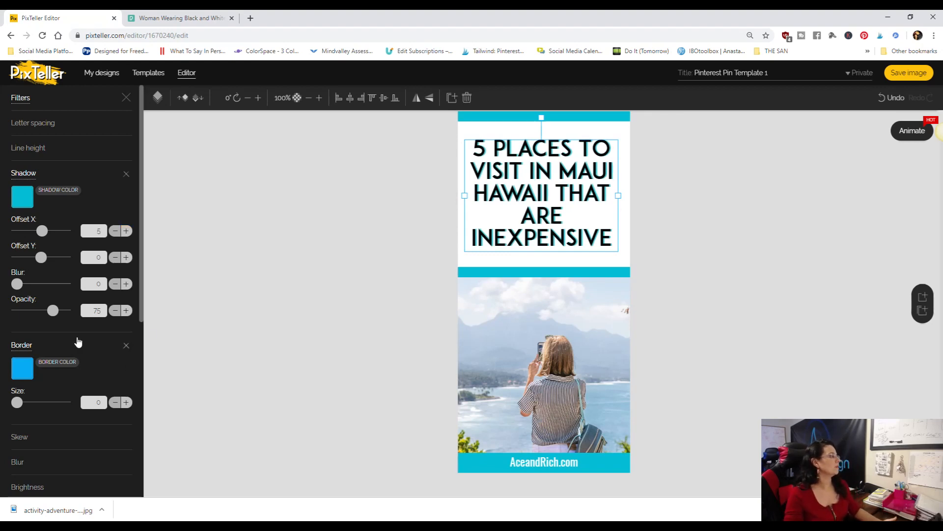
{"action": "left_click", "coordinate": [264, 273]}
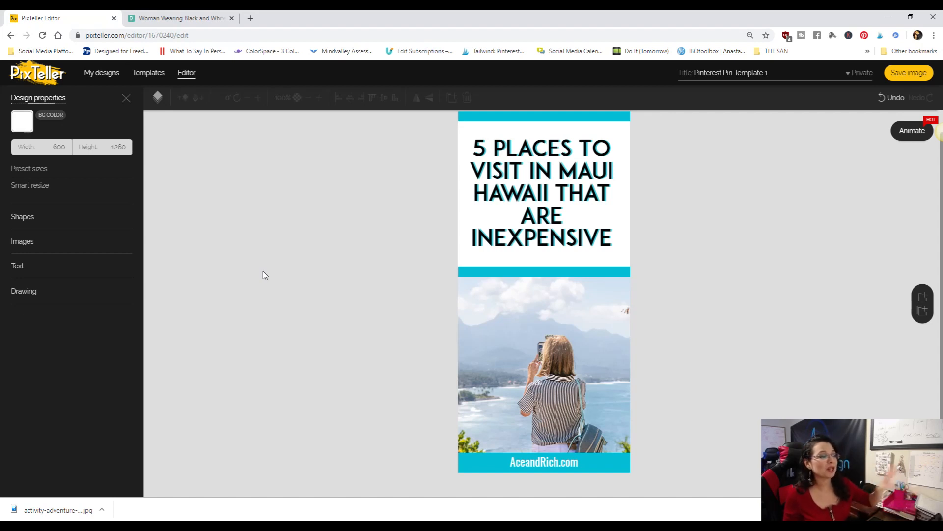
- Switch to Pinterest in a new browser tab and view the account's profile page and its web address
{"action": "left_click", "coordinate": [250, 18]}
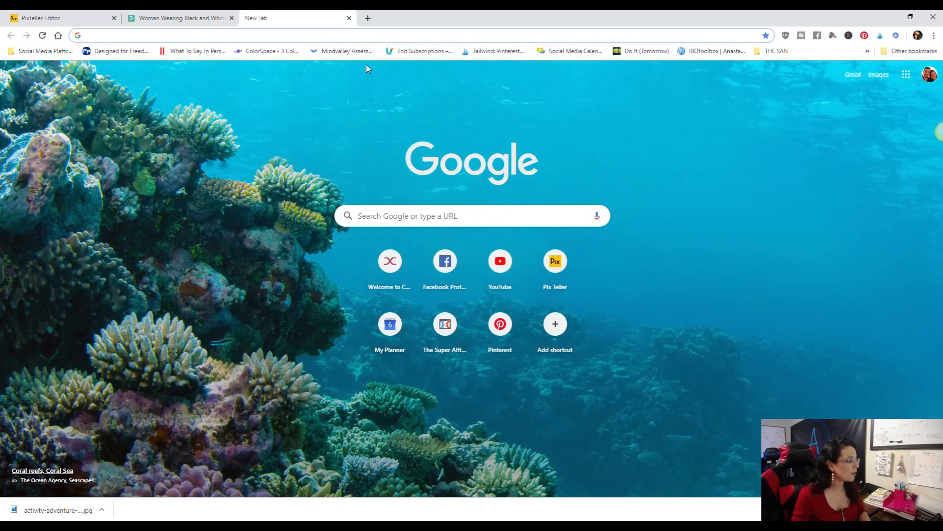
{"action": "left_click", "coordinate": [499, 324]}
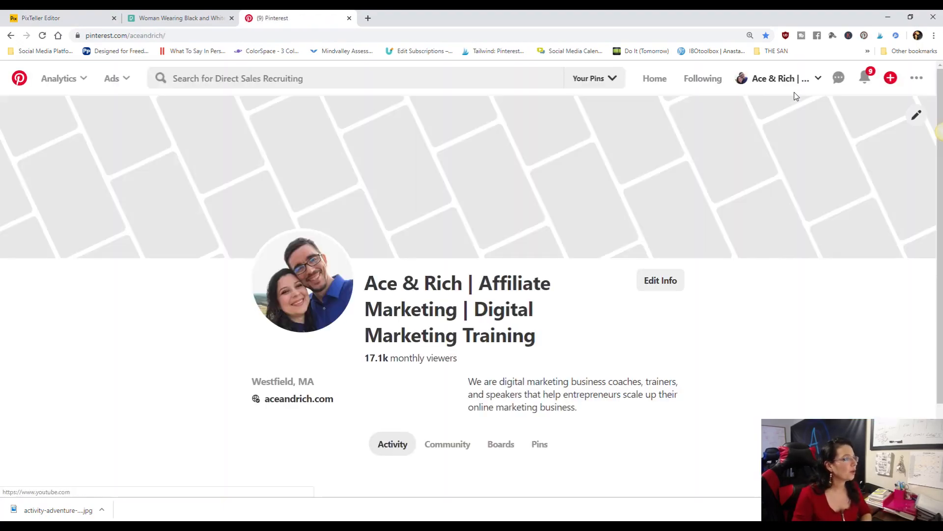
{"action": "scroll", "coordinate": [683, 315], "scroll_direction": "down", "scroll_amount": 2}
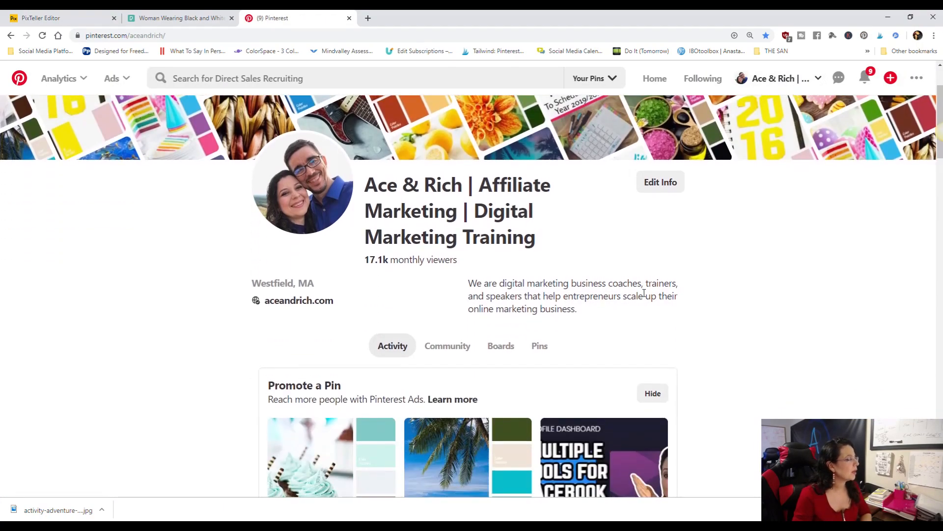
{"action": "left_click_drag", "start_coordinate": [167, 36], "coordinate": [88, 39]}
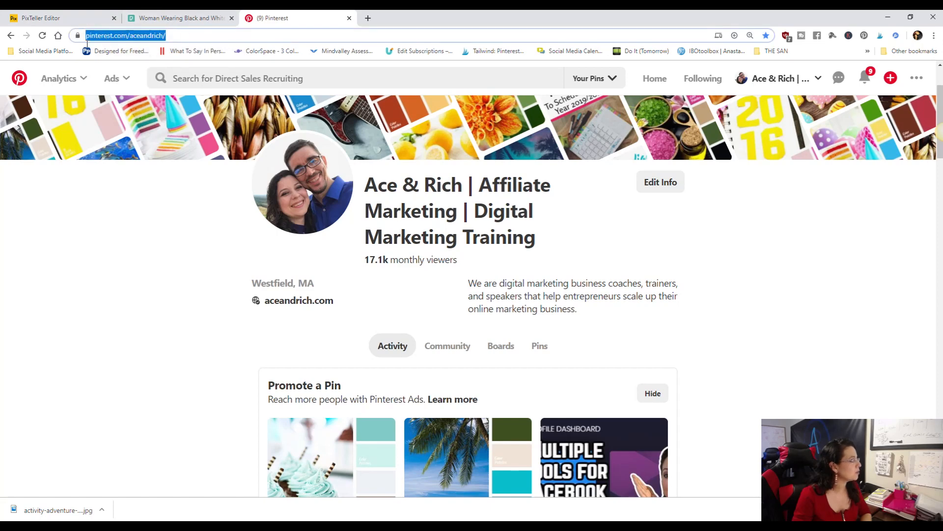
{"action": "left_click", "coordinate": [123, 294]}
- Browse the profile's boards and open the Content Marketing Tips board to view its pin designs
{"action": "scroll", "coordinate": [481, 274], "scroll_direction": "down", "scroll_amount": 1}
{"action": "scroll", "coordinate": [489, 268], "scroll_direction": "down", "scroll_amount": 1}
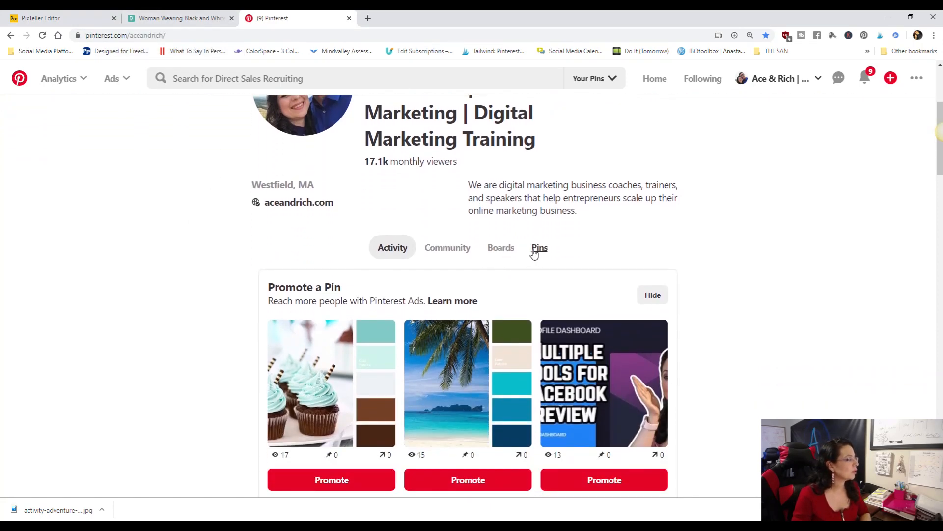
{"action": "left_click", "coordinate": [507, 250]}
{"action": "scroll", "coordinate": [573, 270], "scroll_direction": "down", "scroll_amount": 7}
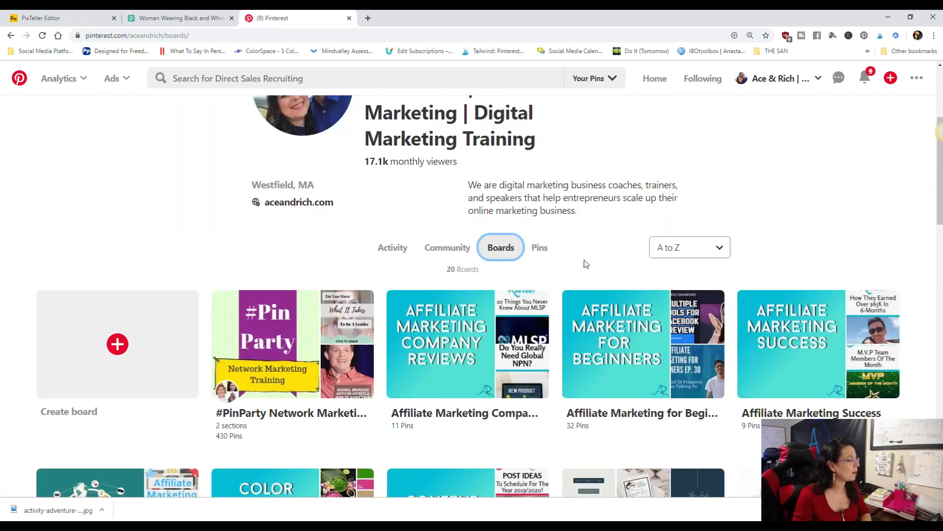
{"action": "scroll", "coordinate": [565, 264], "scroll_direction": "up", "scroll_amount": 1}
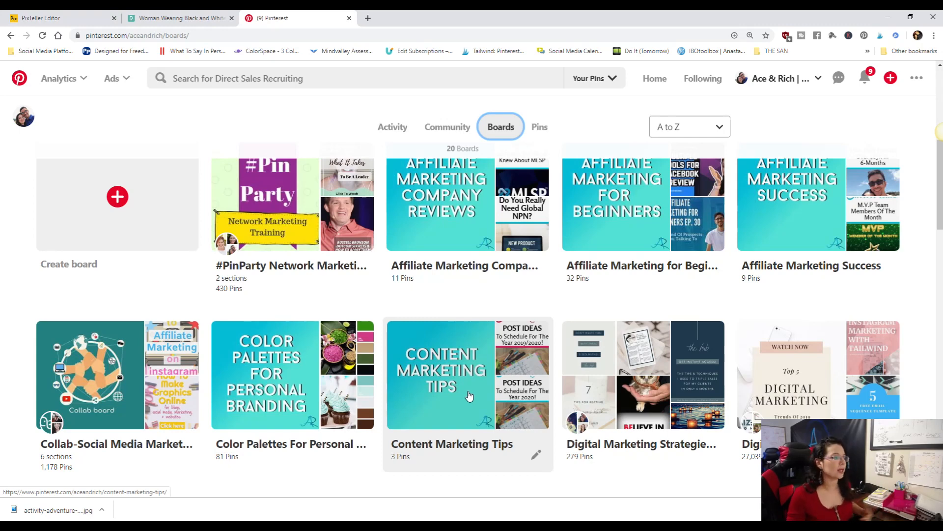
{"action": "scroll", "coordinate": [469, 396], "scroll_direction": "down", "scroll_amount": 2}
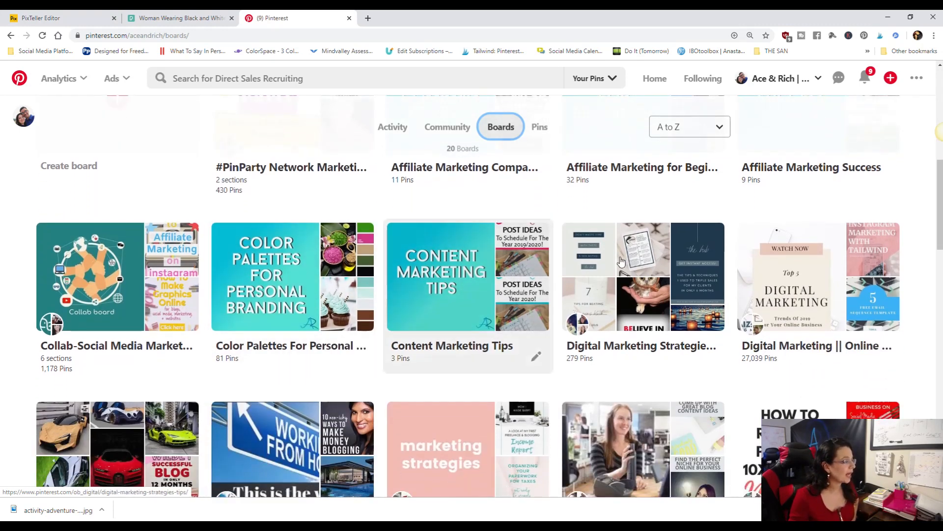
{"action": "left_click", "coordinate": [462, 300]}
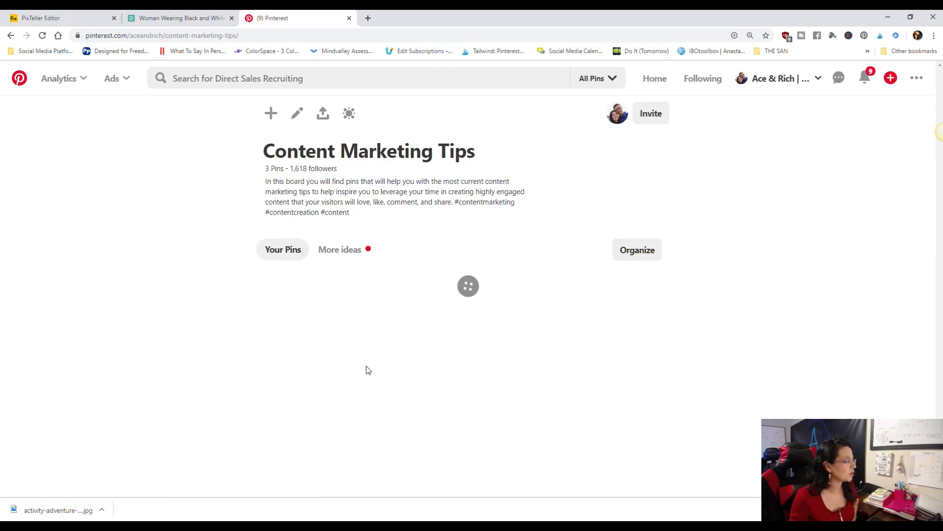
{"action": "scroll", "coordinate": [300, 323], "scroll_direction": "down", "scroll_amount": 3}
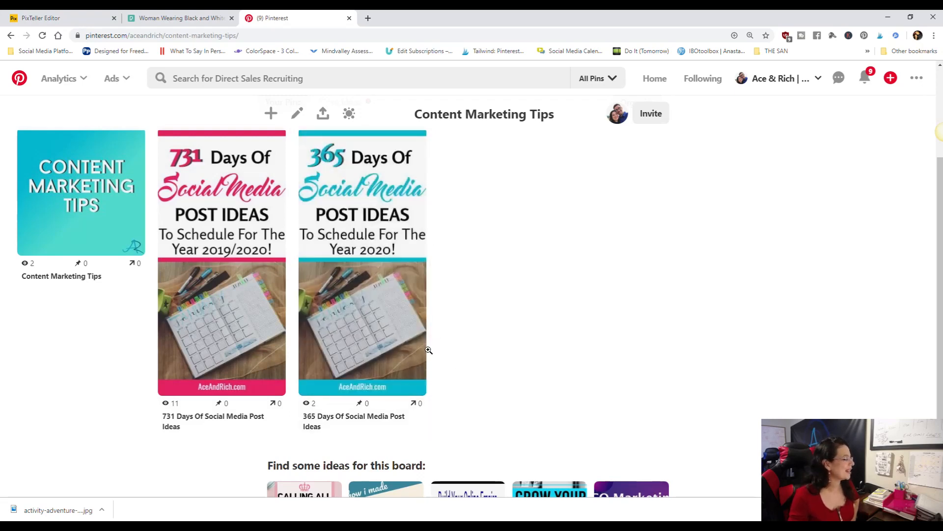
- Return to the boards overview and open the Network Marketing Tools board to examine how its pins reuse one template
{"action": "left_click", "coordinate": [11, 35]}
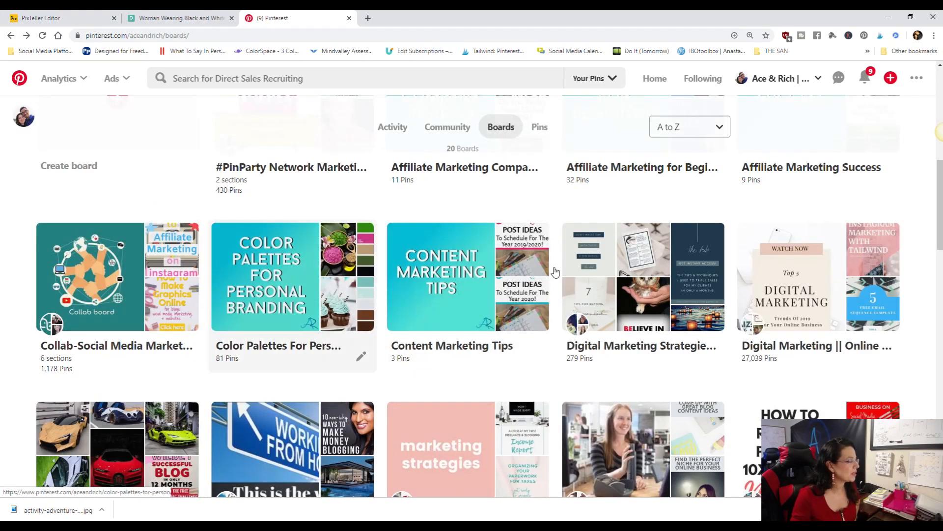
{"action": "scroll", "coordinate": [598, 354], "scroll_direction": "down", "scroll_amount": 10}
{"action": "scroll", "coordinate": [520, 335], "scroll_direction": "down", "scroll_amount": 9}
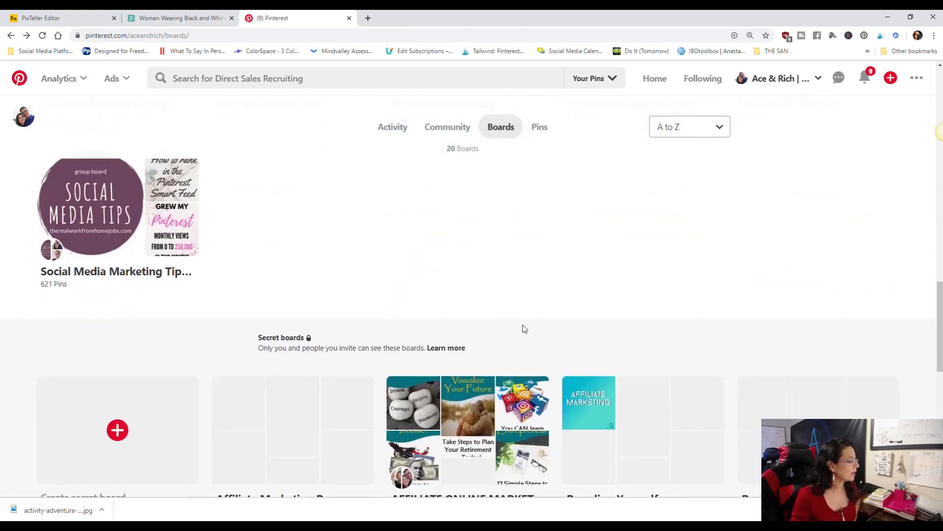
{"action": "scroll", "coordinate": [529, 313], "scroll_direction": "up", "scroll_amount": 6}
{"action": "scroll", "coordinate": [381, 272], "scroll_direction": "up", "scroll_amount": 4}
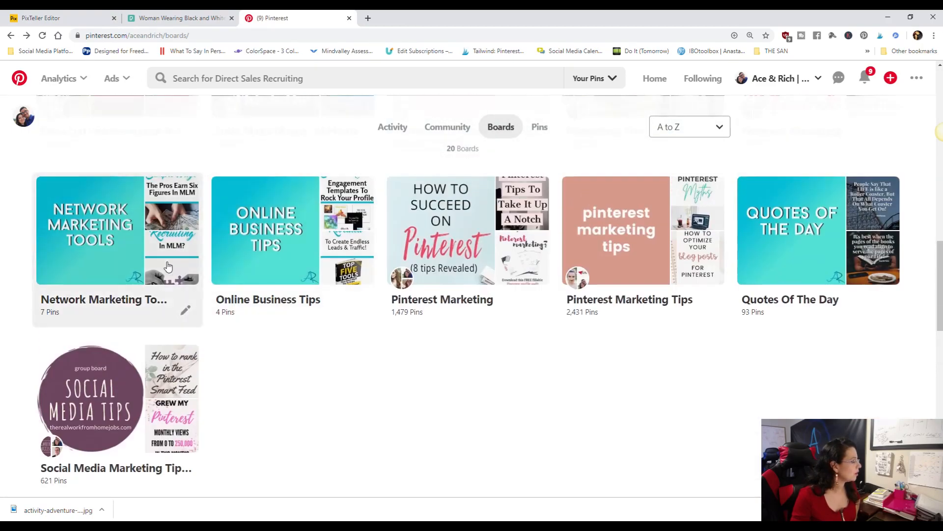
{"action": "left_click", "coordinate": [196, 243]}
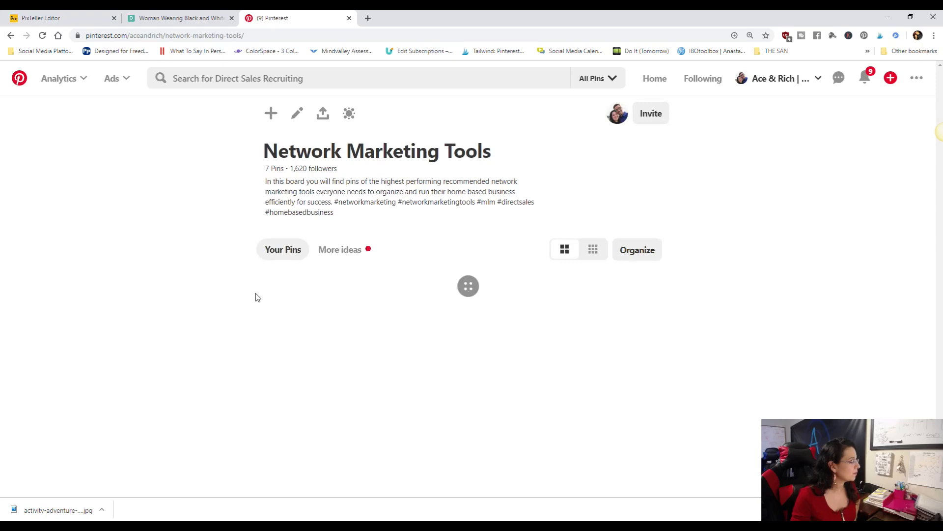
{"action": "scroll", "coordinate": [254, 295], "scroll_direction": "down", "scroll_amount": 2}
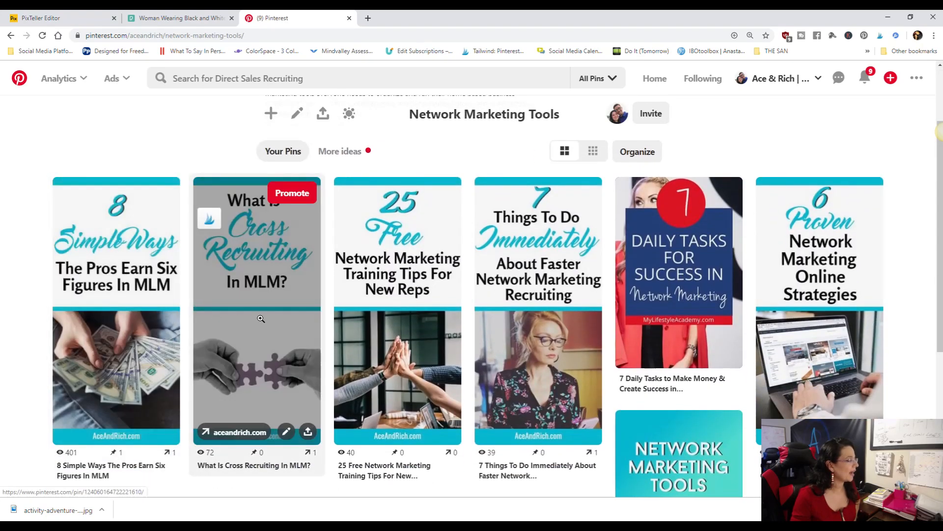
{"action": "scroll", "coordinate": [847, 320], "scroll_direction": "down", "scroll_amount": 2}
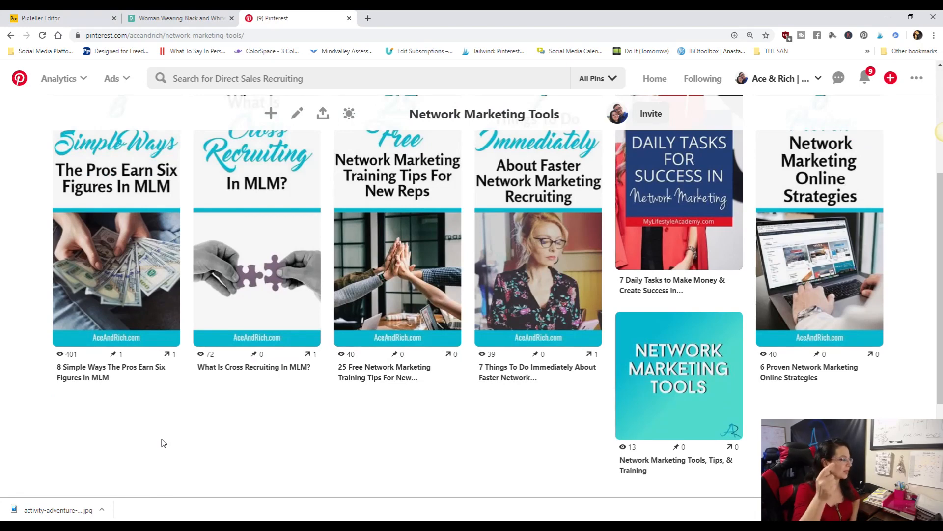
{"action": "mouse_move", "coordinate": [712, 447]}
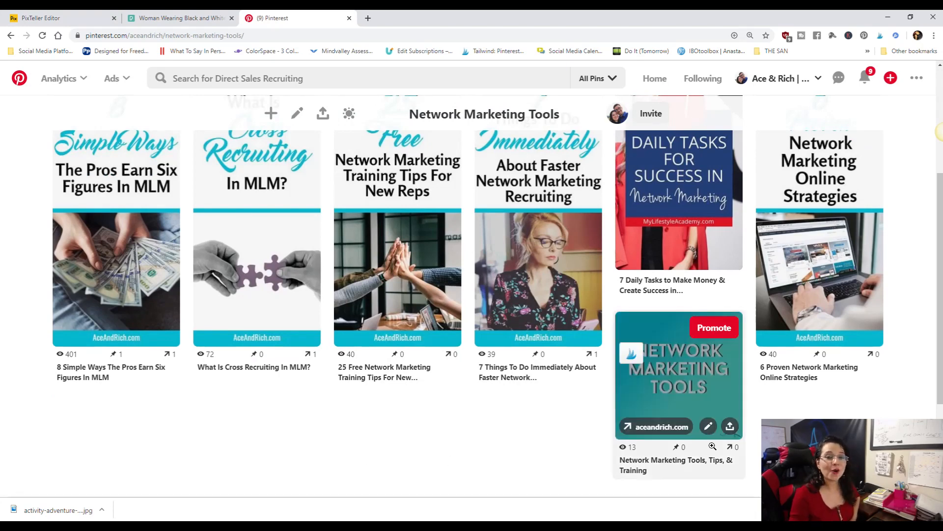